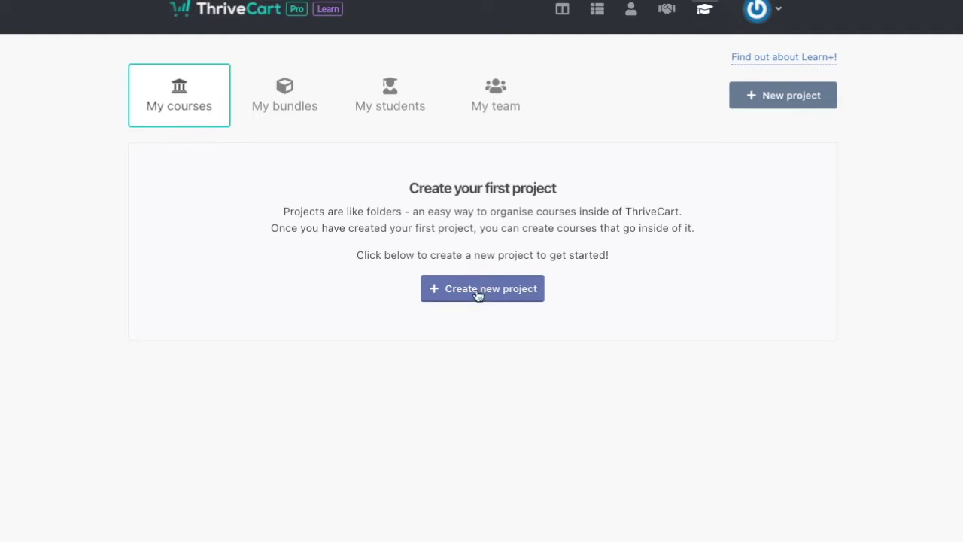
# Step: Look through the bundles, students and team sections of the Learn area
pyautogui.click(297, 104)
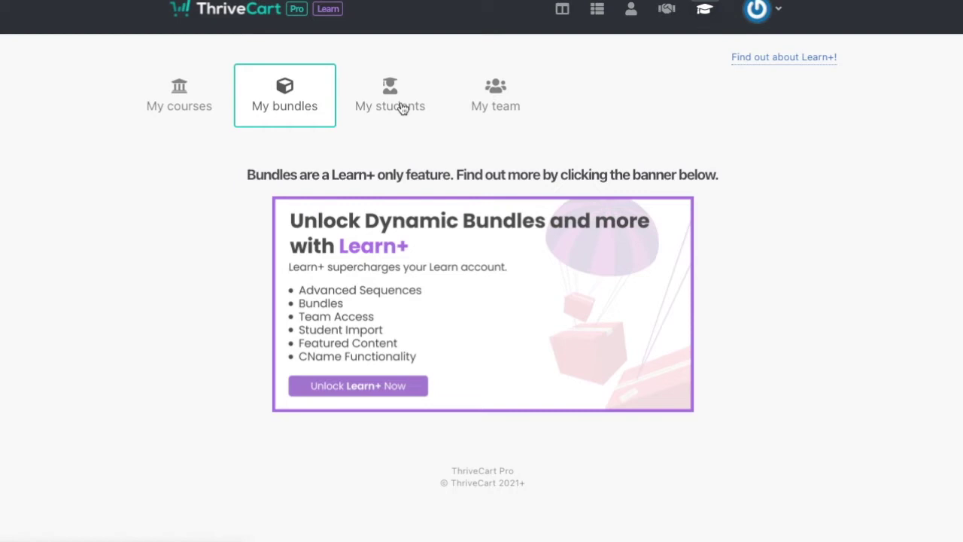
pyautogui.click(402, 109)
pyautogui.click(272, 104)
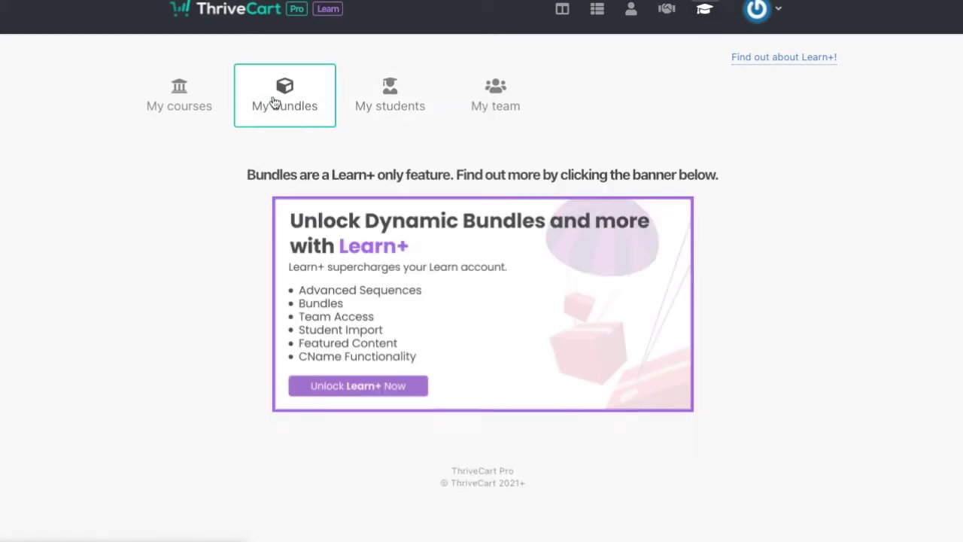
pyautogui.click(503, 105)
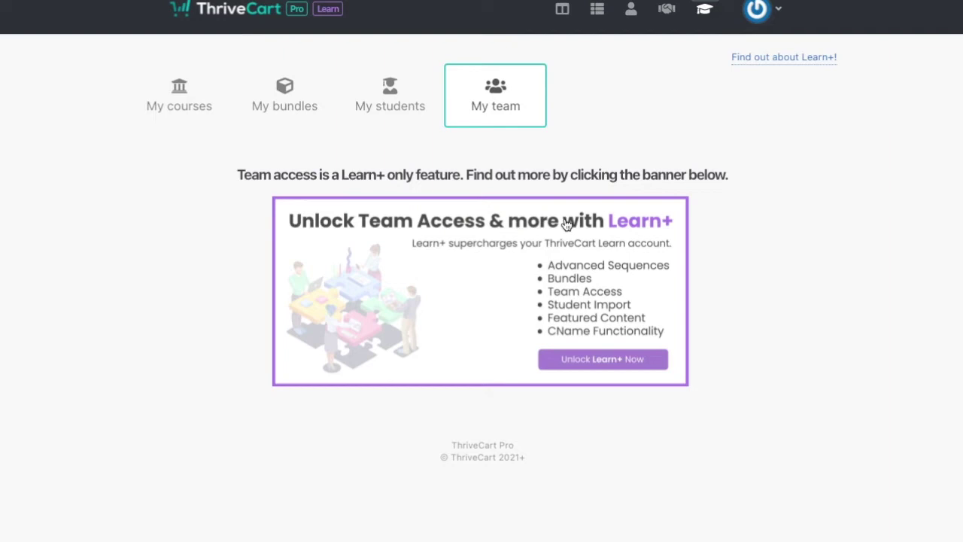
pyautogui.click(379, 113)
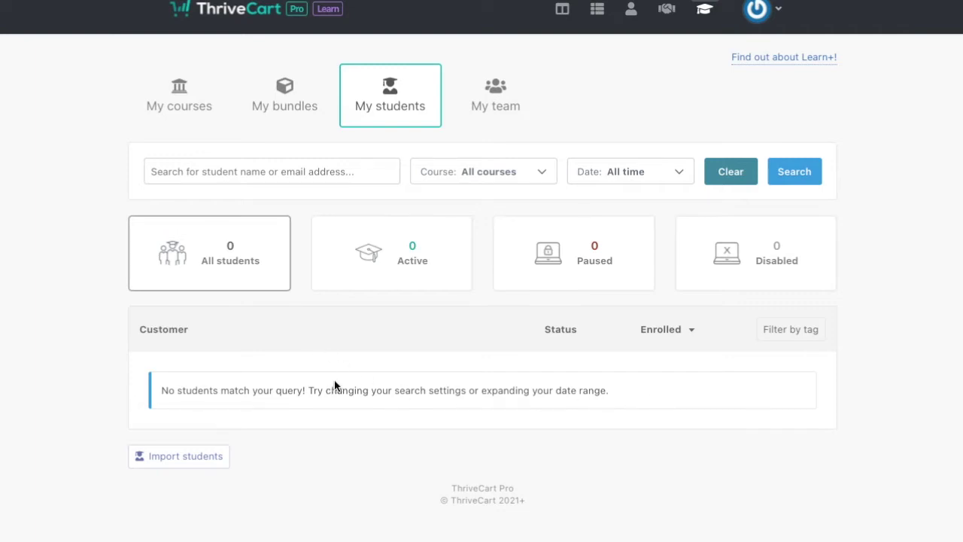
# Step: Return to the courses overview and create a new project named "Online Course Prep School"
pyautogui.click(179, 92)
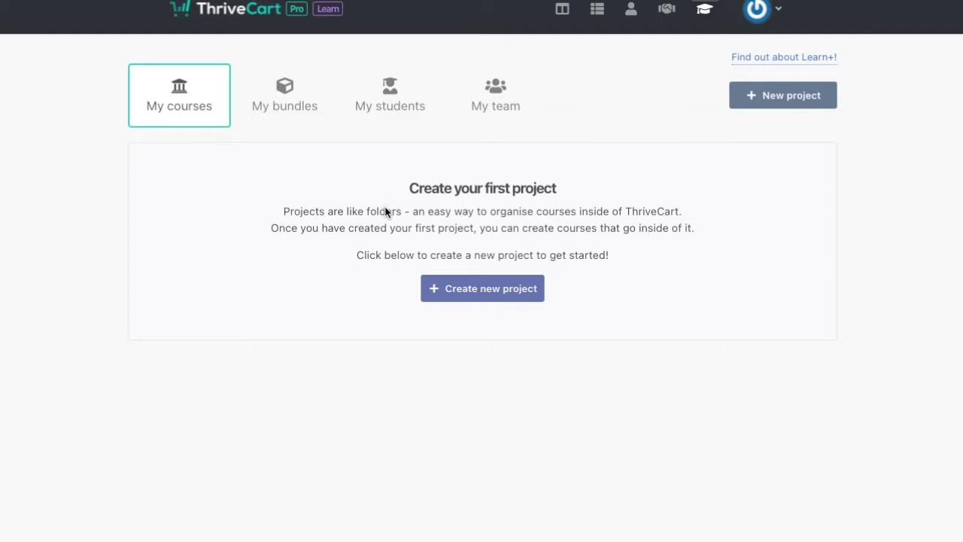
pyautogui.click(498, 290)
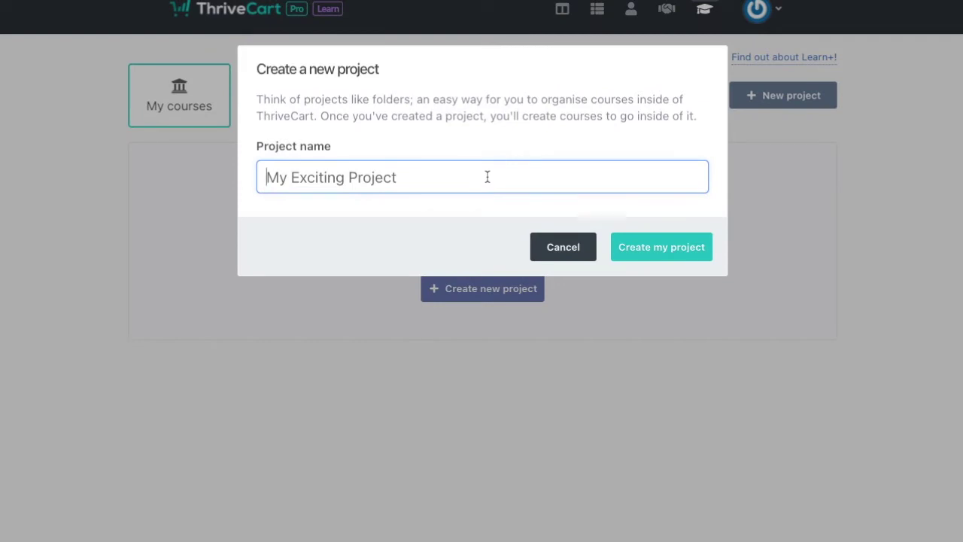
pyautogui.write('Online Course Prep School')
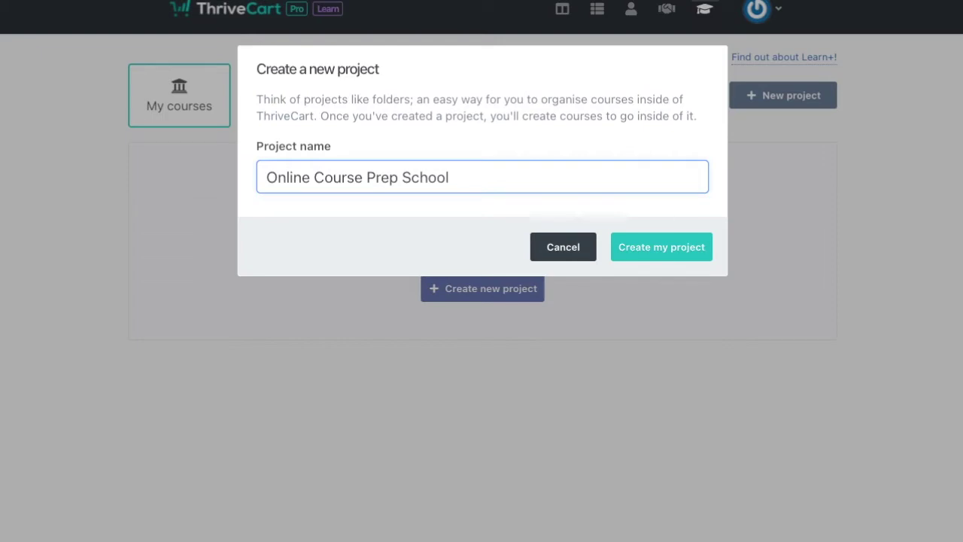
pyautogui.click(681, 258)
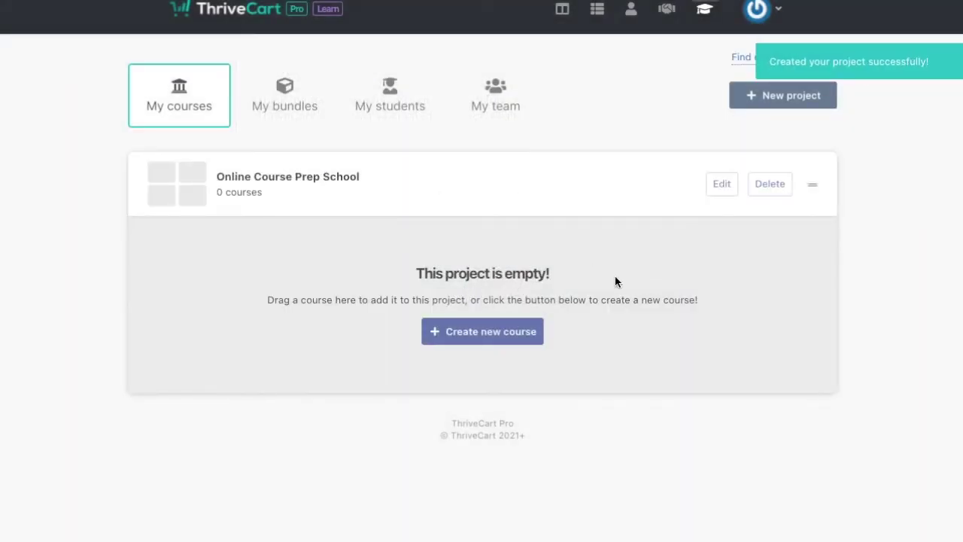
pyautogui.click(722, 186)
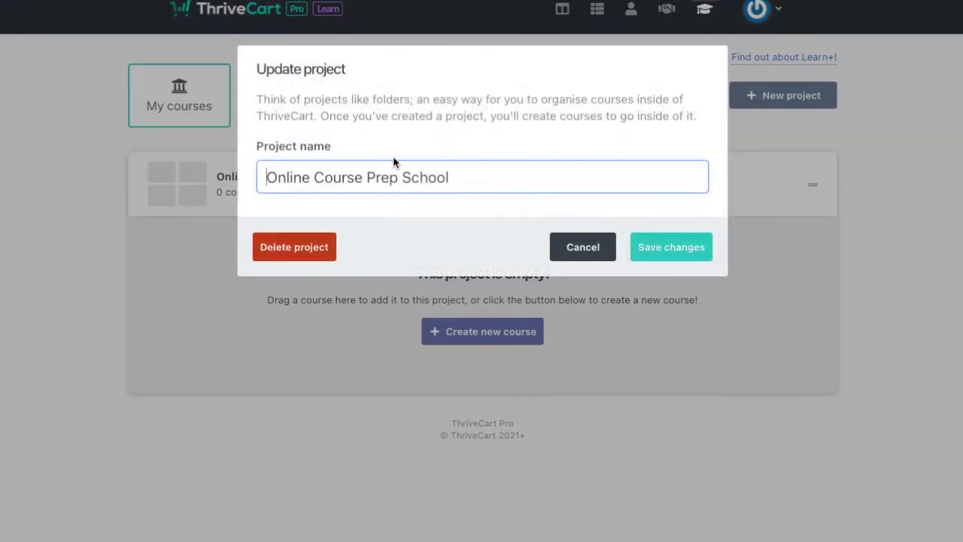
pyautogui.click(581, 251)
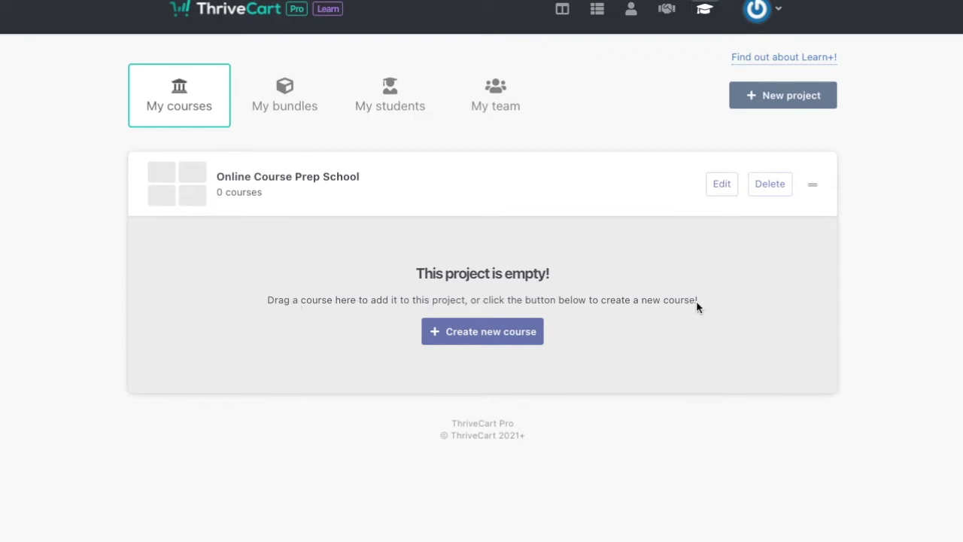
pyautogui.click(257, 183)
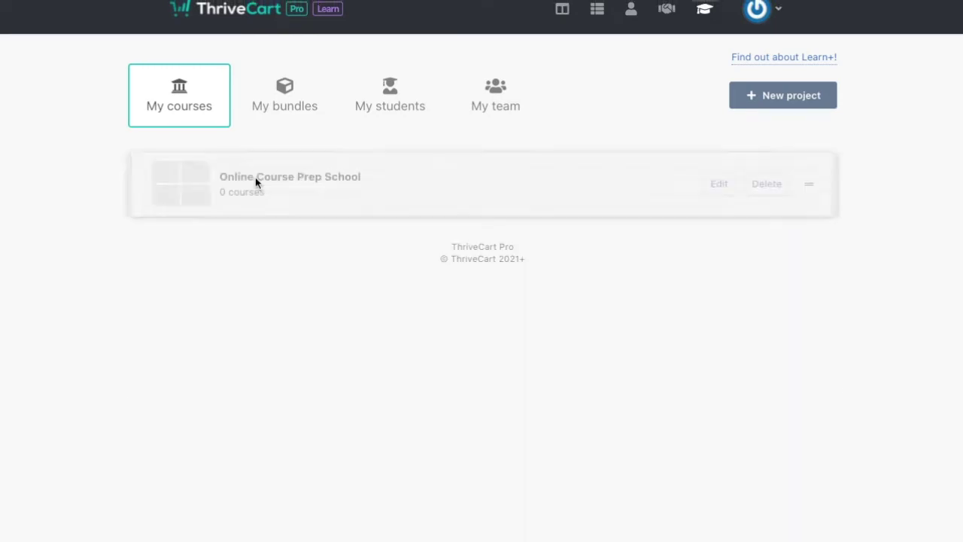
# Step: Start a new course in the Online Course Prep School project and name it "Online Course Prep School"
pyautogui.click(460, 333)
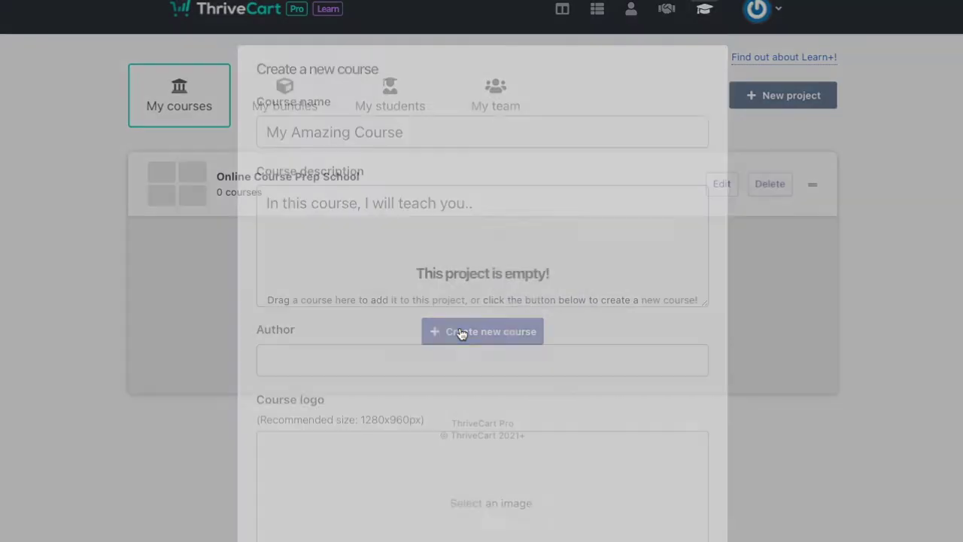
pyautogui.click(322, 134)
pyautogui.write('Online Cou')
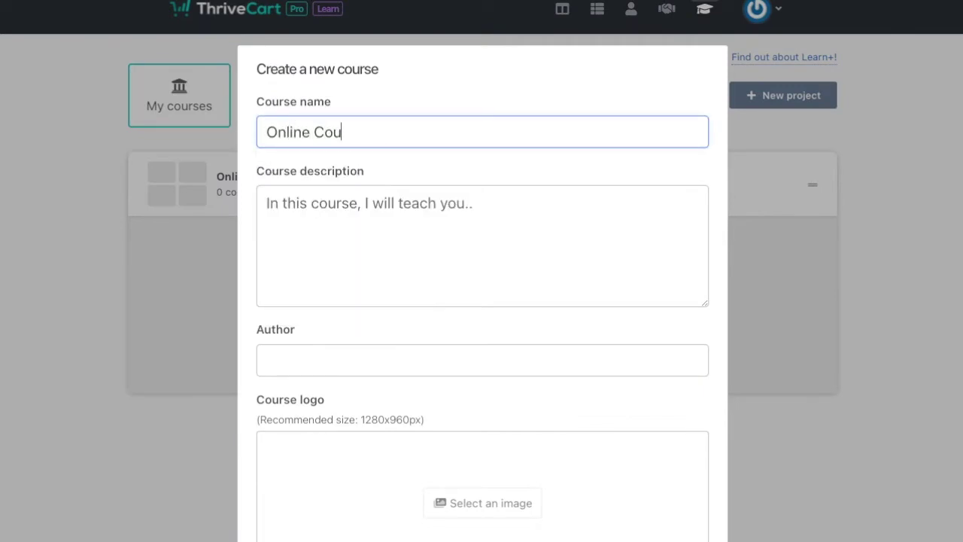
pyautogui.write('rse Prep School')
# Step: Enter the course description "This is an amazing way to kickstart your course business!"
pyautogui.click(286, 203)
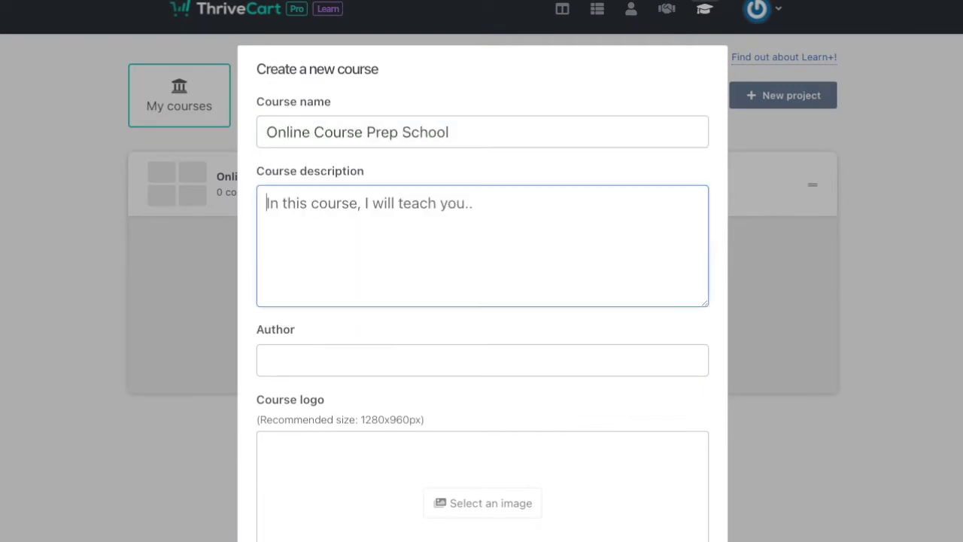
pyautogui.write('This is an ')
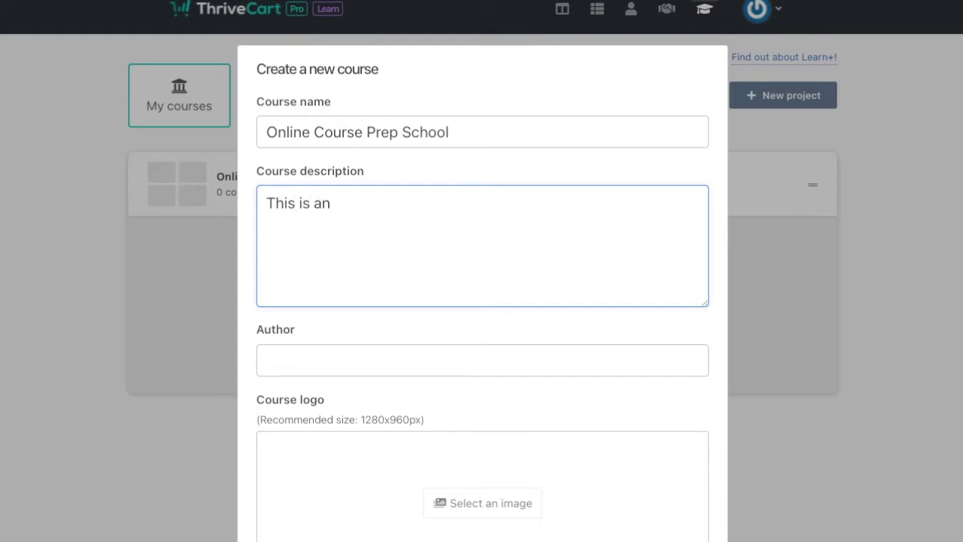
pyautogui.write('amazing way t')
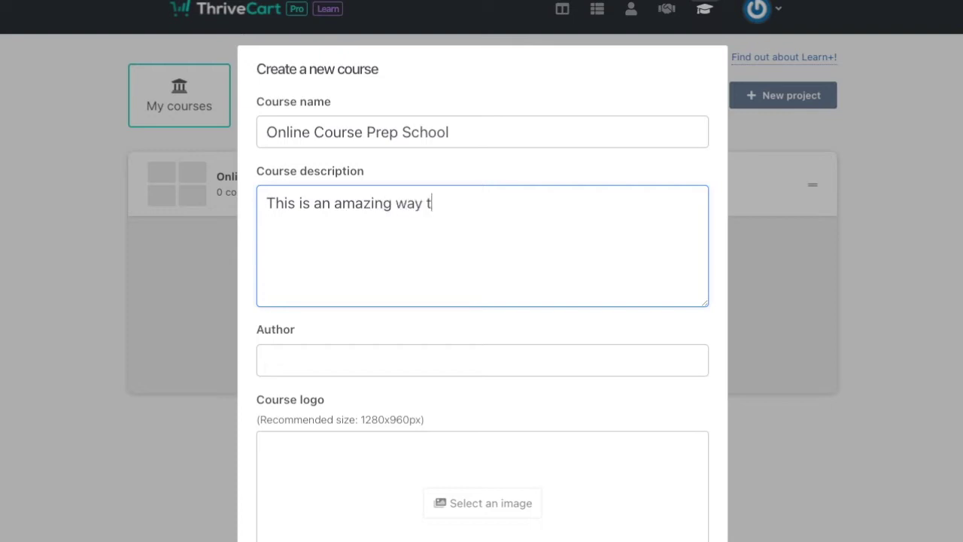
pyautogui.write('o kickstart your cou')
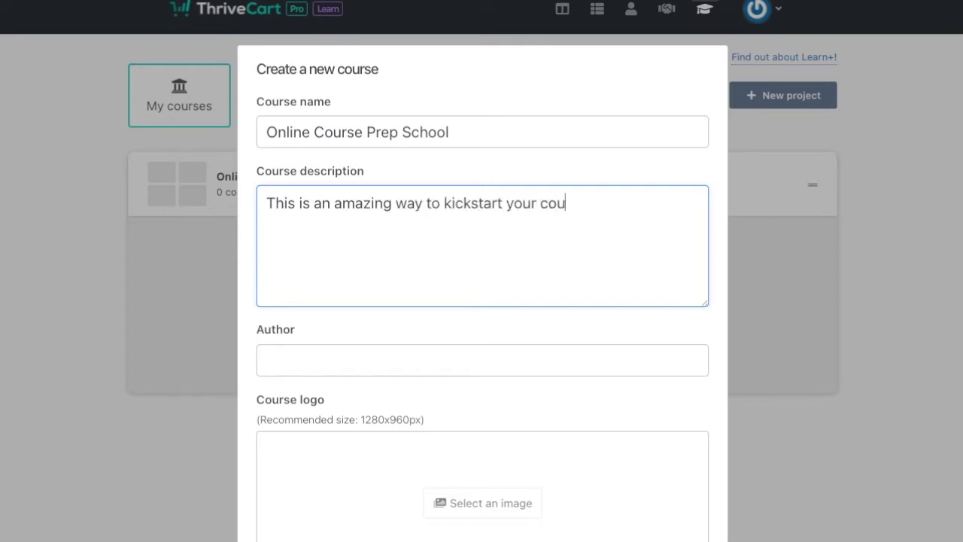
pyautogui.write('rse business!')
# Step: Enter the author's full name for the new course
pyautogui.press('Tab')
pyautogui.write('Gem')
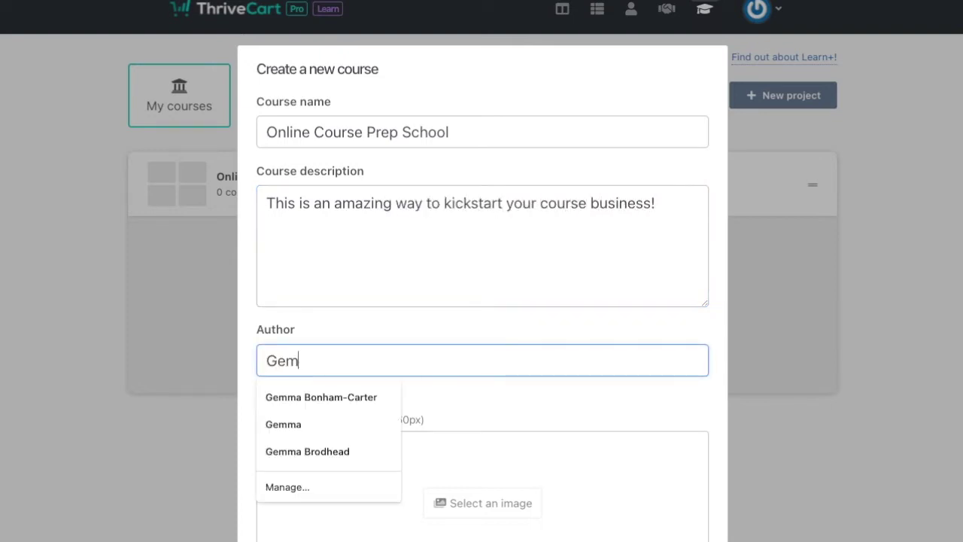
pyautogui.write('ma Bonham-Car')
pyautogui.press('BackSpace')
pyautogui.press('BackSpace')
pyautogui.press('BackSpace')
pyautogui.write('-Carter')
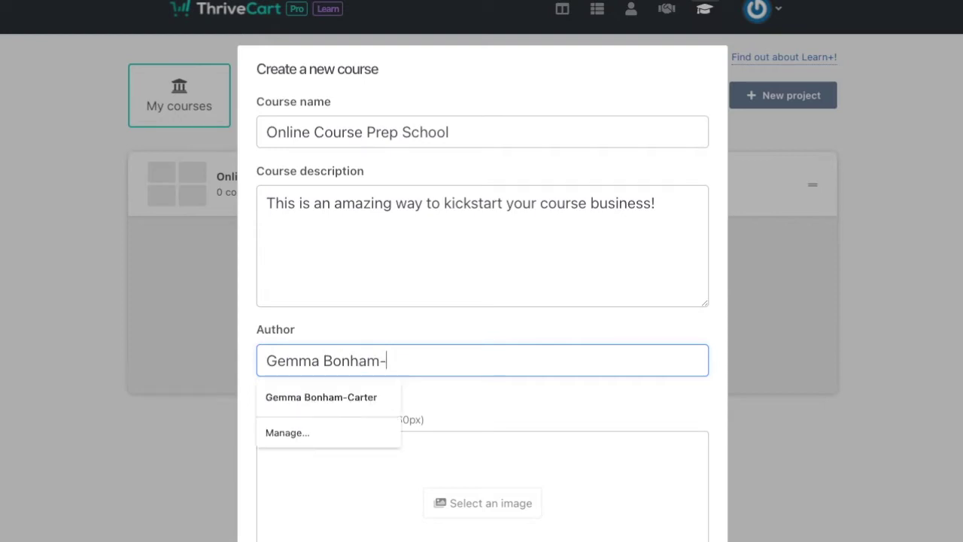
# Step: Choose an image file with the woman's portrait as the course logo and create the course
pyautogui.press('Tab')
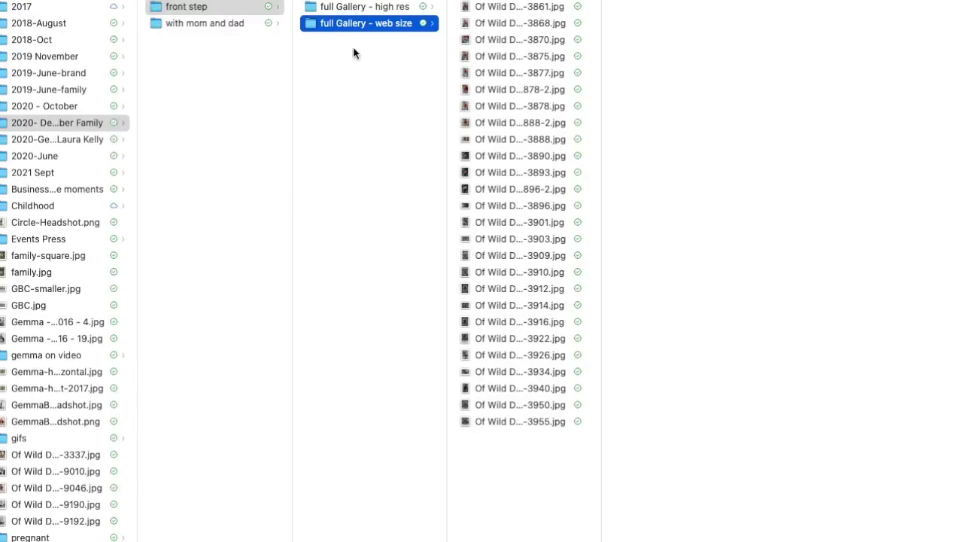
pyautogui.scroll(-1, 81, 151)
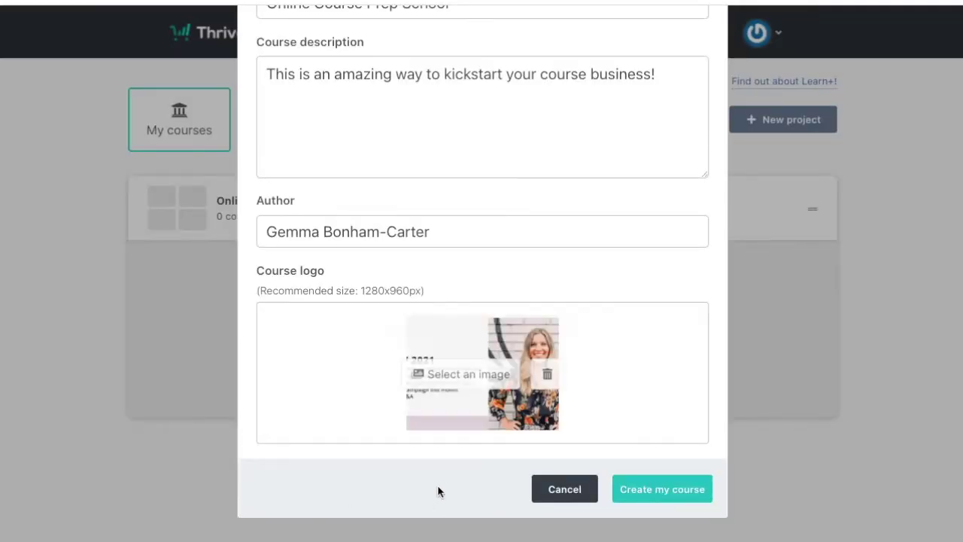
pyautogui.click(662, 490)
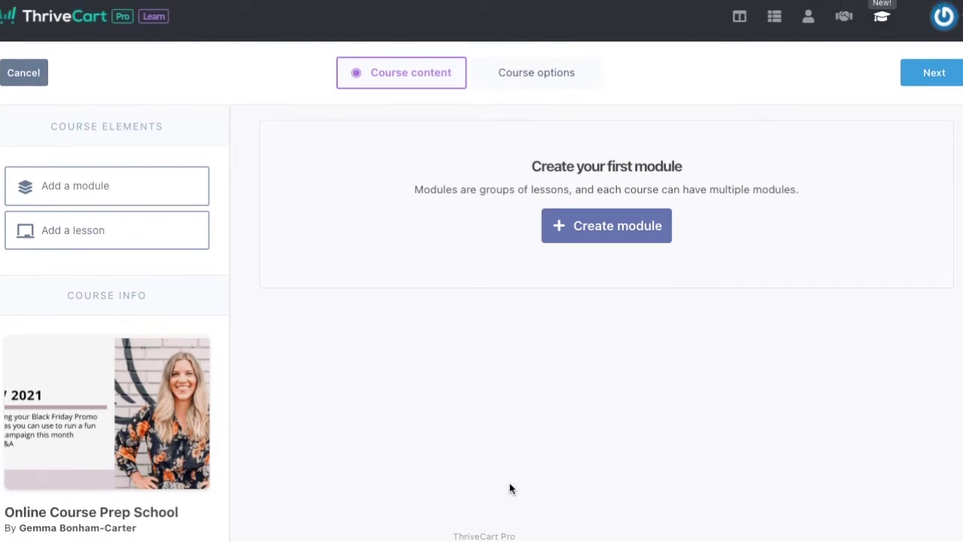
# Step: Create the course's first module, named "Module 1: Define Your Idea", available to all students
pyautogui.click(606, 229)
pyautogui.click(382, 167)
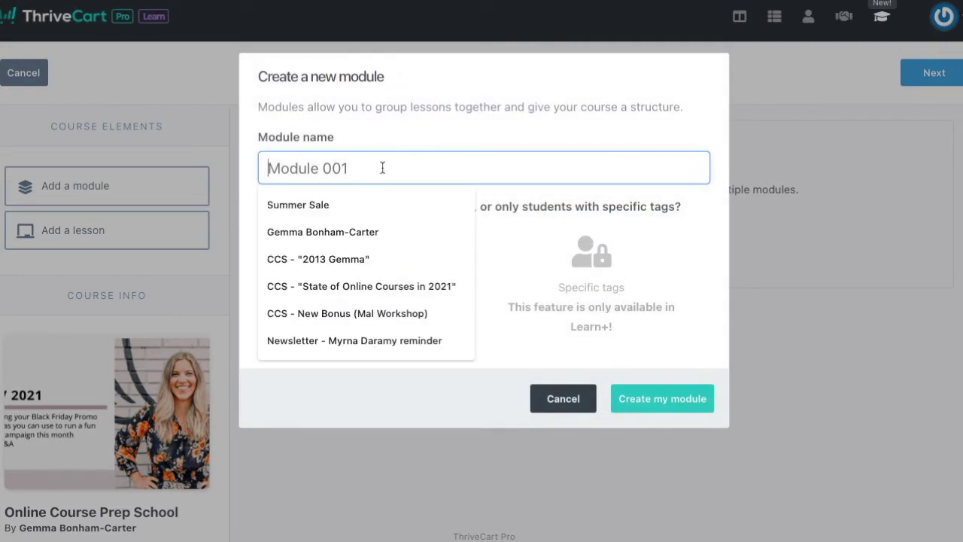
pyautogui.write('Module 1: Define Your Idea')
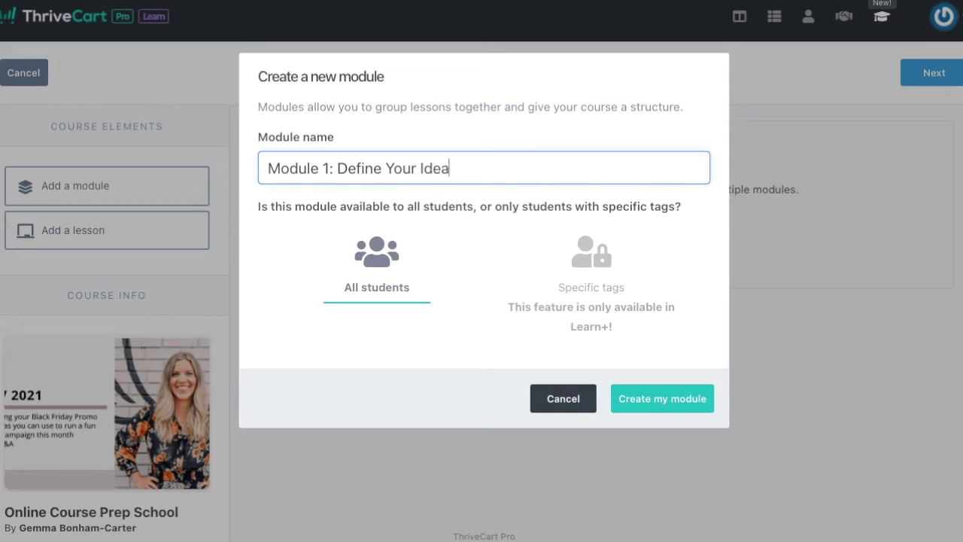
pyautogui.click(667, 398)
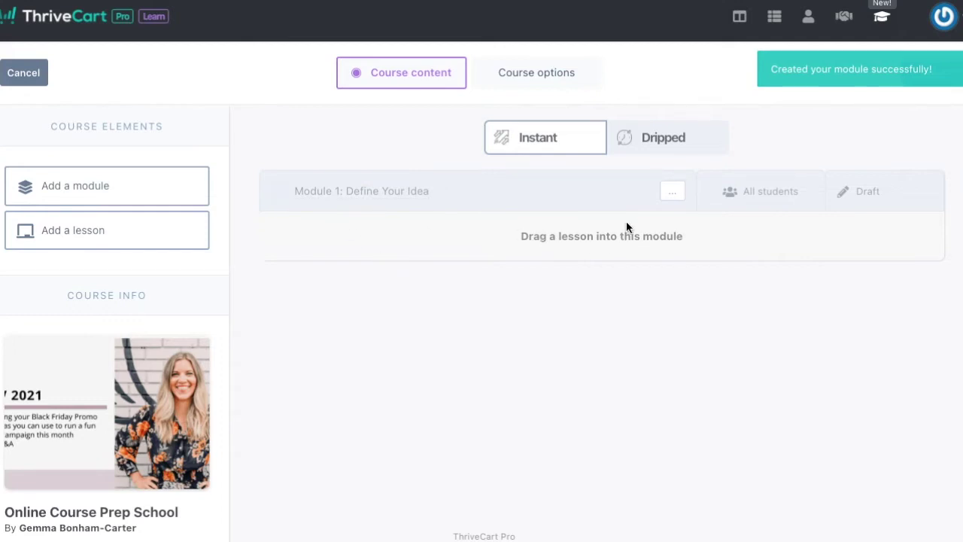
# Step: Add a lesson named "Foundations" to Module 1, available to all students
pyautogui.moveTo(67, 230); pyautogui.dragTo(452, 239)
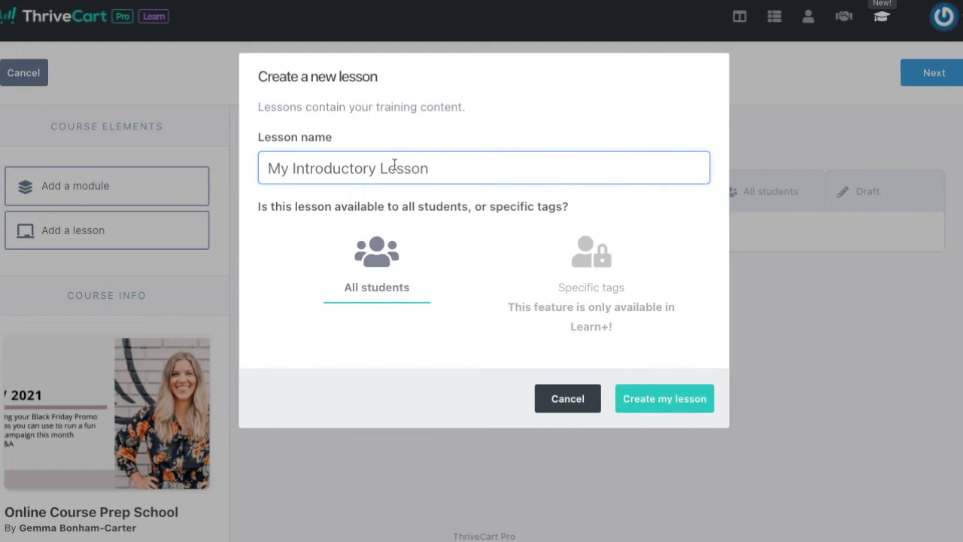
pyautogui.write('Foundations')
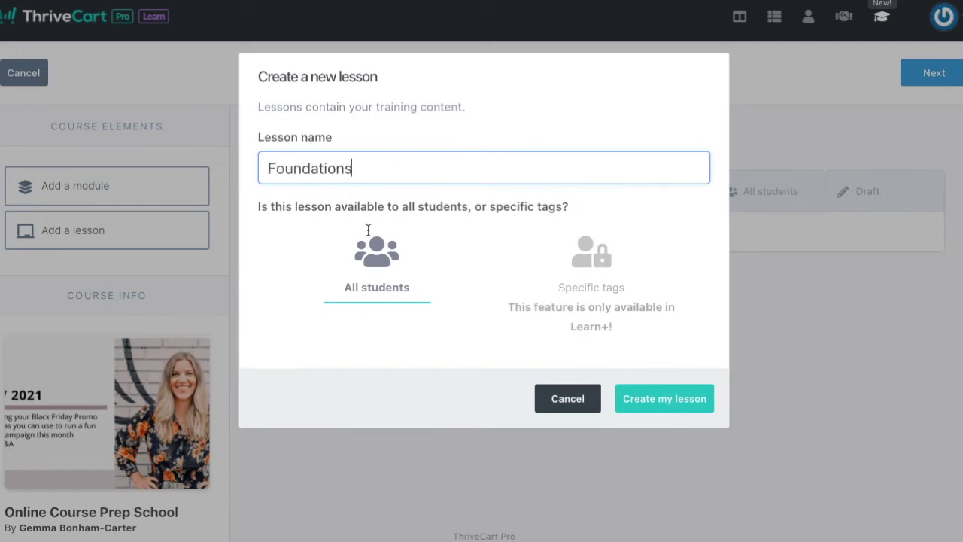
pyautogui.click(665, 399)
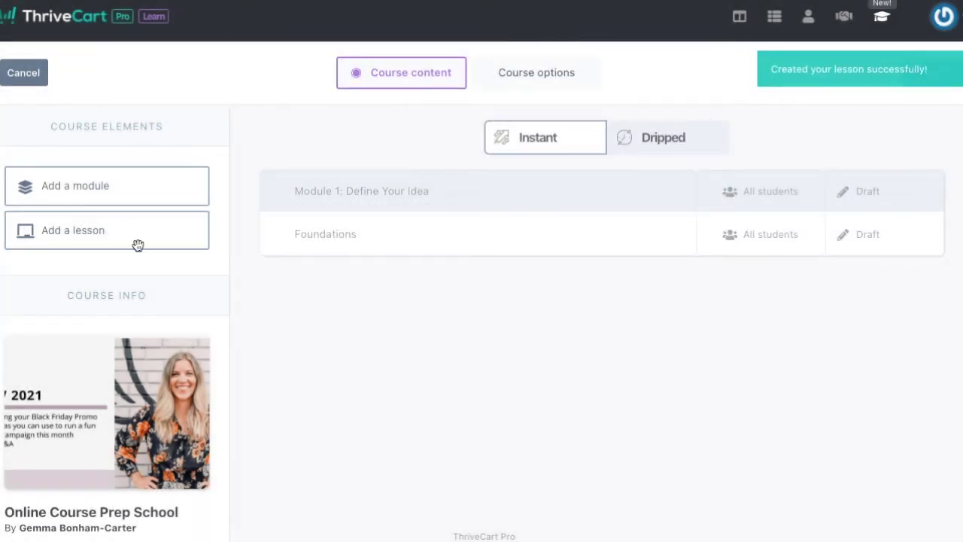
# Step: Add a second lesson named "Your Profitable Idea" below Foundations in Module 1
pyautogui.moveTo(64, 228); pyautogui.dragTo(437, 273)
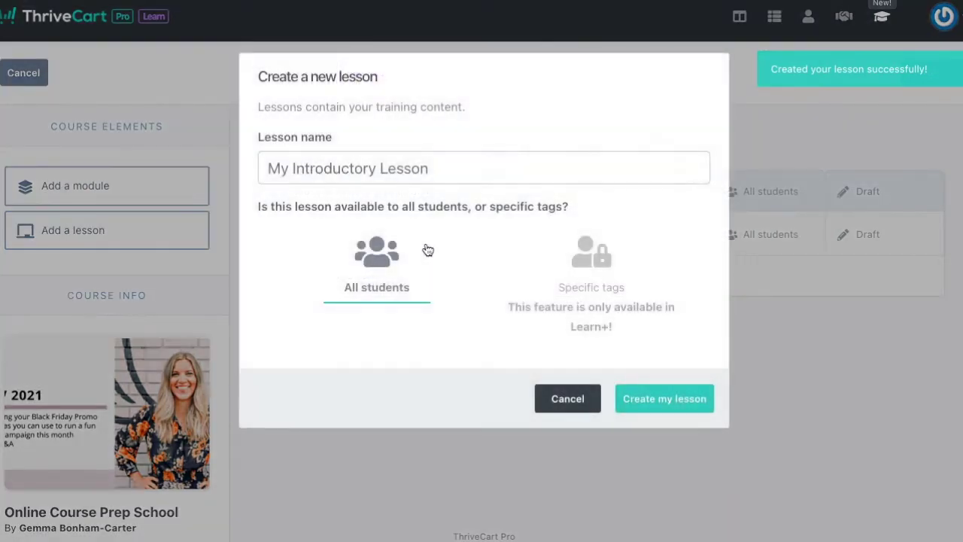
pyautogui.click(392, 162)
pyautogui.write('Y')
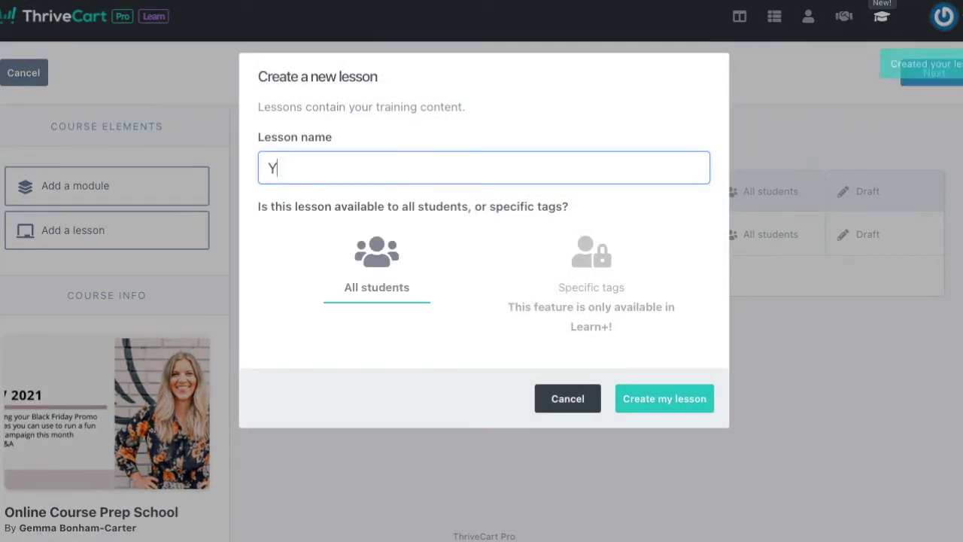
pyautogui.write('our Profitable Idea')
pyautogui.click(638, 400)
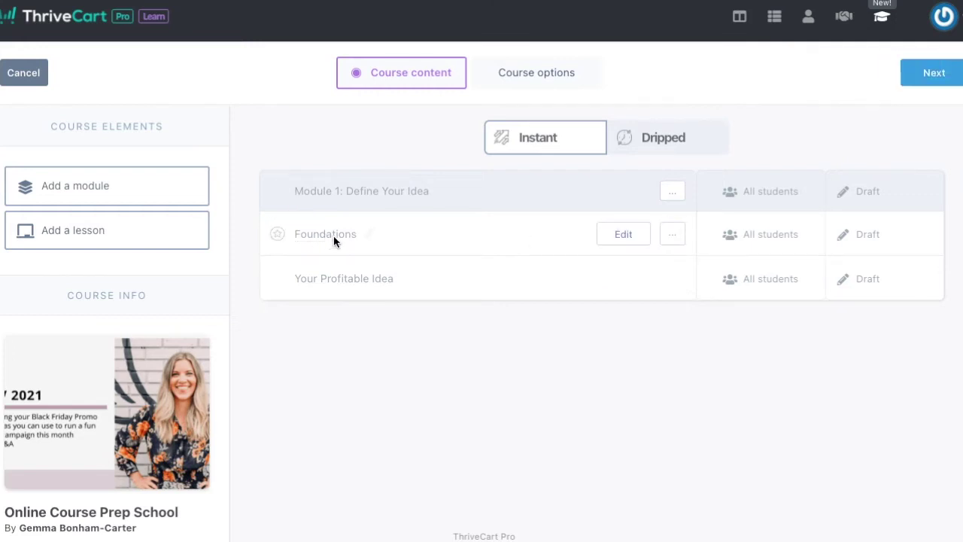
# Step: Open the Foundations lesson for editing and add a heading reading "Lesson 1: Foundations"
pyautogui.click(632, 235)
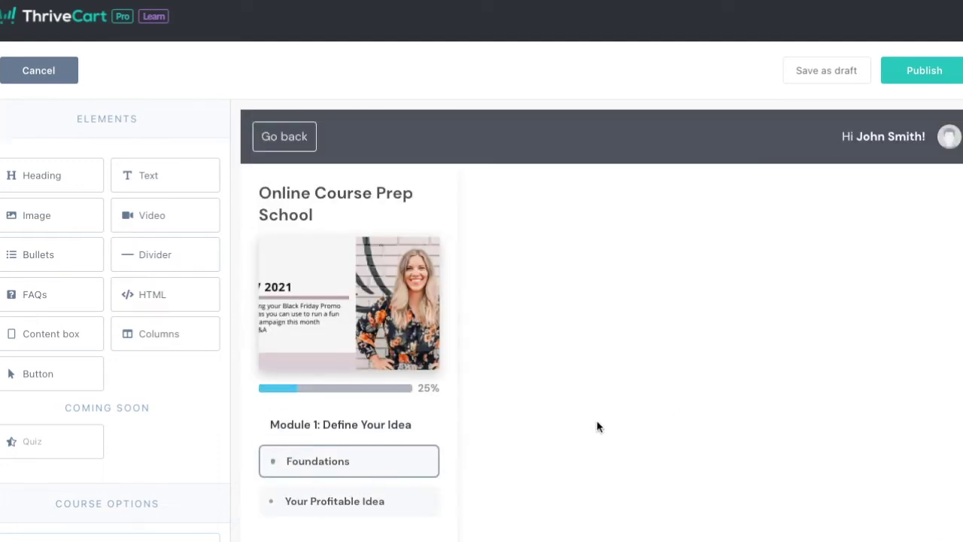
pyautogui.moveTo(45, 175); pyautogui.dragTo(618, 224)
pyautogui.click(613, 206)
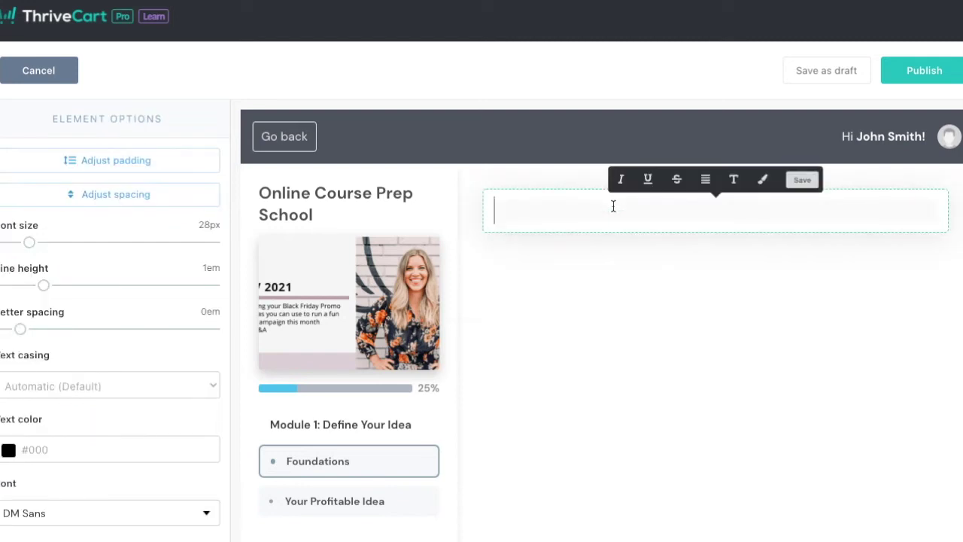
pyautogui.write('Lesson 1: Foundations')
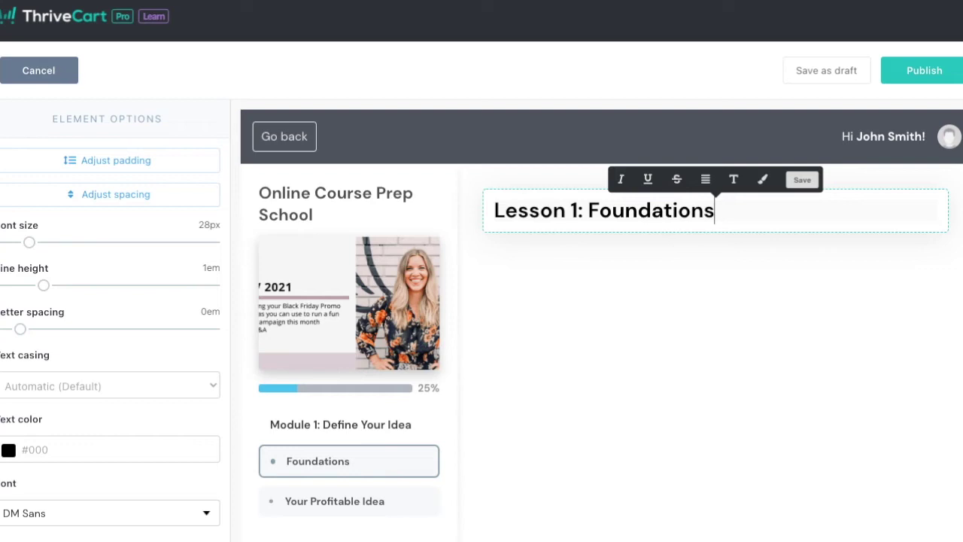
# Step: Center the "Lesson 1: Foundations" heading on the lesson page and save the text change
pyautogui.moveTo(714, 211); pyautogui.dragTo(472, 220)
pyautogui.click(555, 211)
pyautogui.doubleClick(699, 209)
pyautogui.tripleClick(702, 205)
pyautogui.moveTo(704, 182)
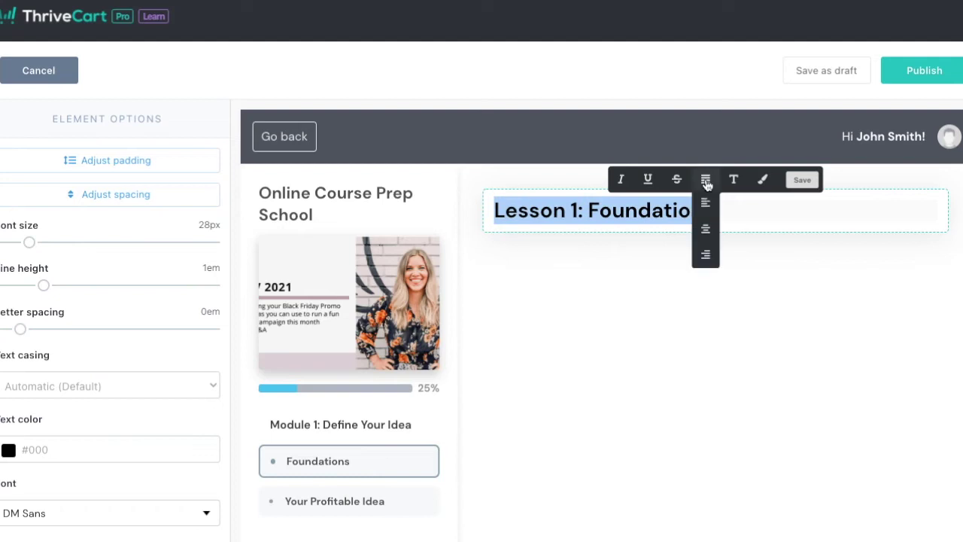
pyautogui.click(704, 227)
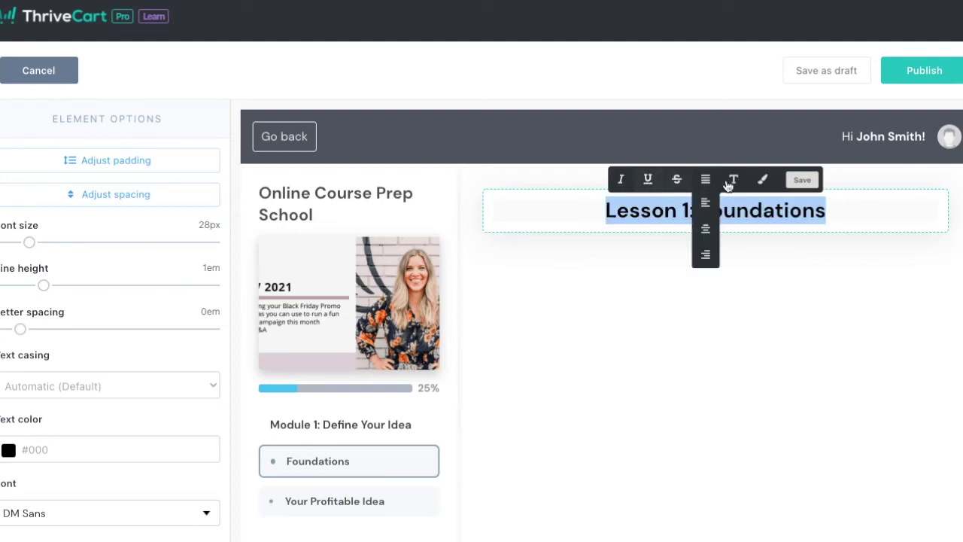
pyautogui.click(802, 180)
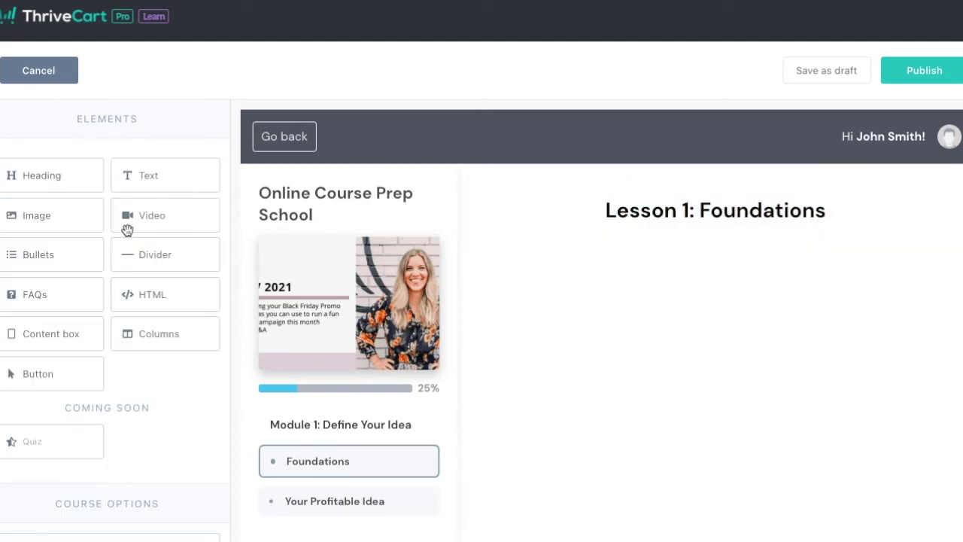
# Step: Add a text block below the heading reading "Introduce our lesson here!" followed by a blank line and three "blah" lines
pyautogui.moveTo(148, 174); pyautogui.dragTo(663, 247)
pyautogui.click(601, 242)
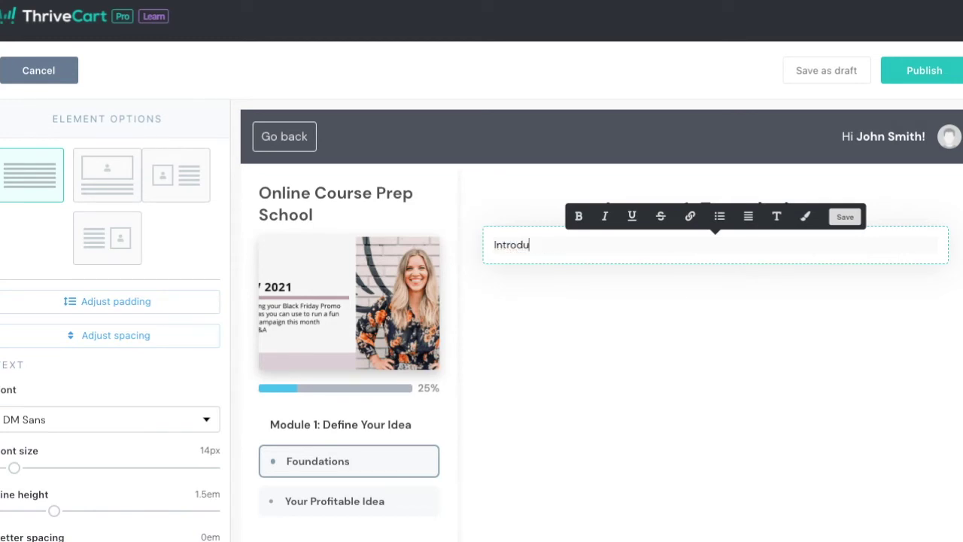
pyautogui.press('Return')
pyautogui.write('blah')
pyautogui.press('Return')
pyautogui.write('blah')
pyautogui.press('Return')
pyautogui.write('b')
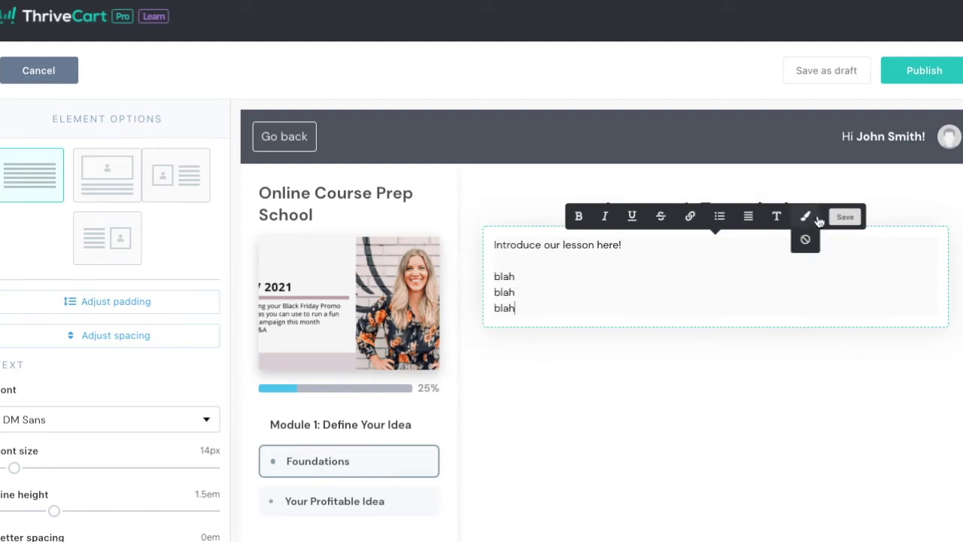
pyautogui.click(845, 217)
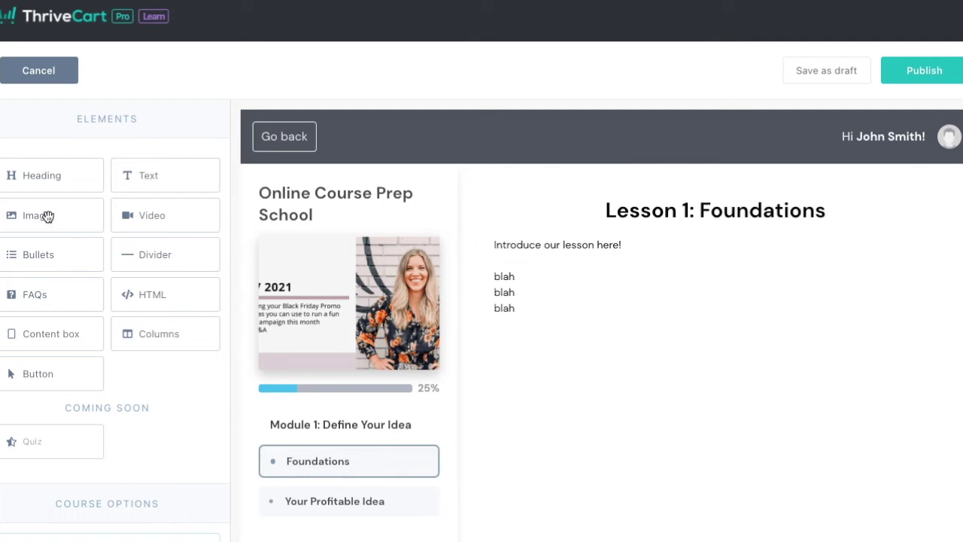
# Step: Insert the VIP Pass image col6-1634313198.png from the image library below the text block
pyautogui.moveTo(26, 215); pyautogui.dragTo(593, 368)
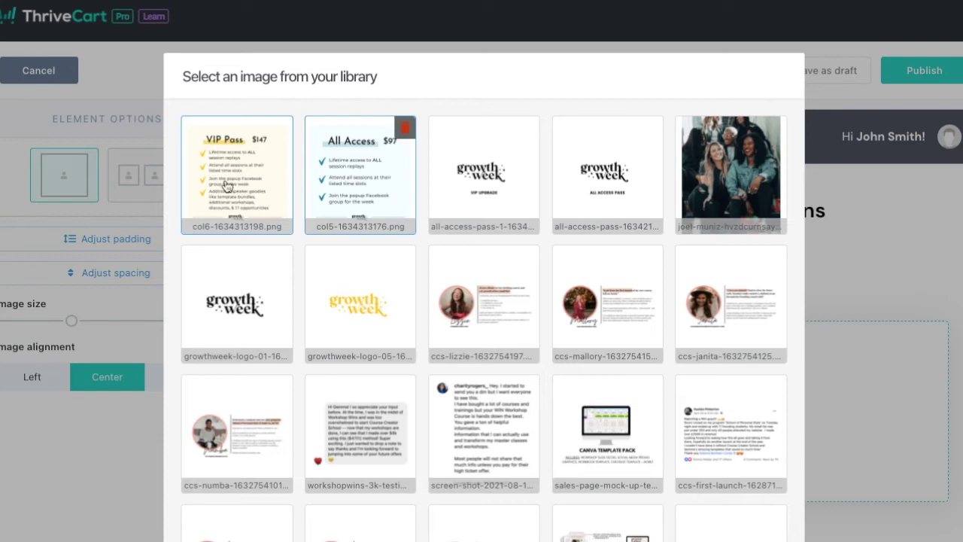
pyautogui.scroll(-15, 715, 464)
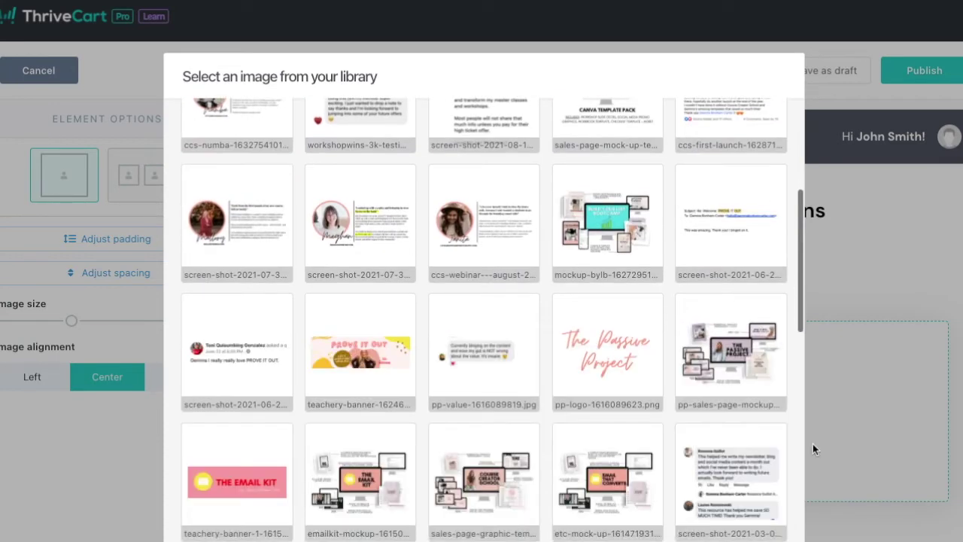
pyautogui.scroll(-3, 782, 474)
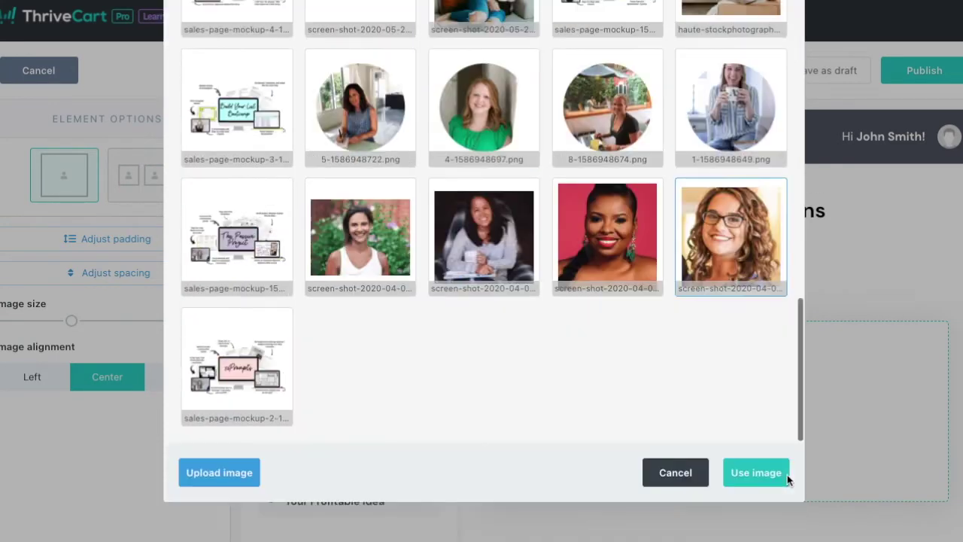
pyautogui.click(759, 482)
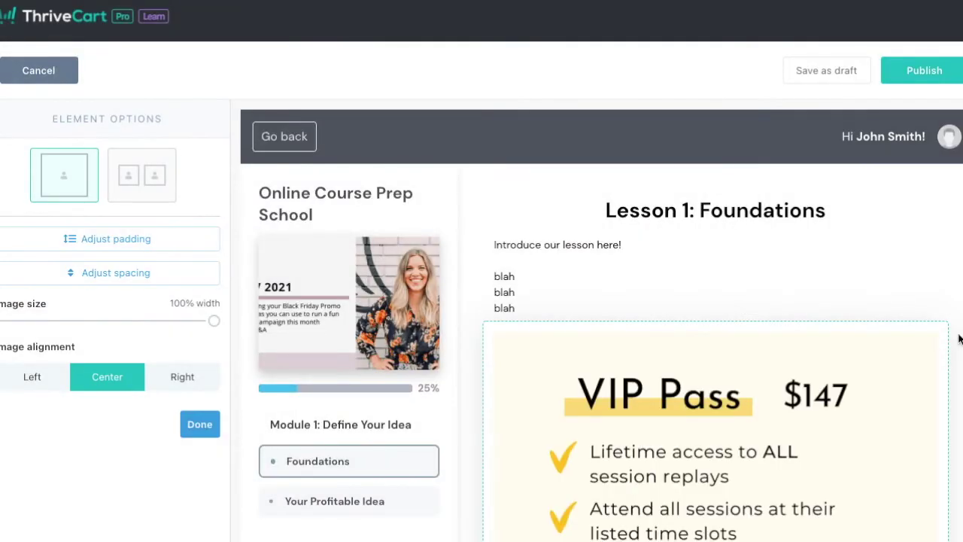
pyautogui.click(645, 415)
pyautogui.scroll(-4, 646, 419)
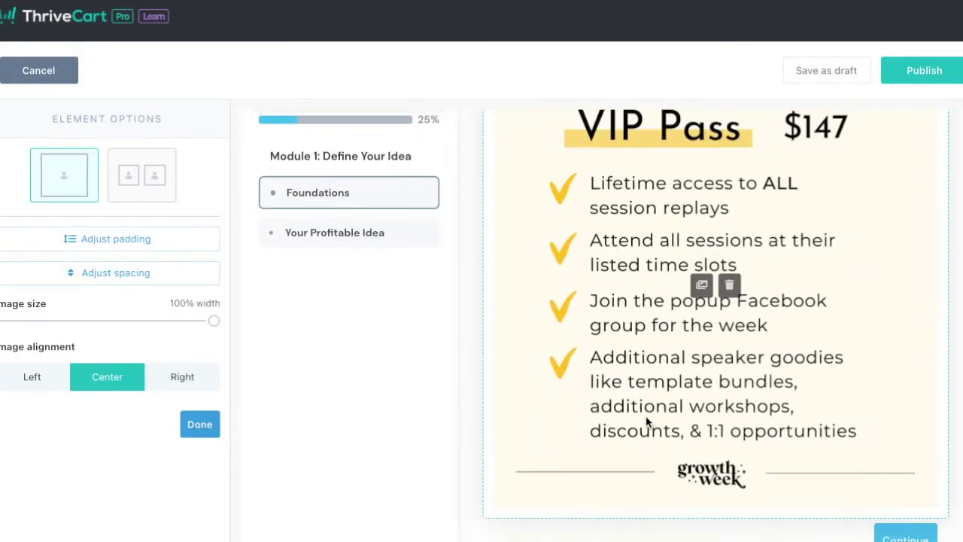
pyautogui.scroll(-1, 647, 420)
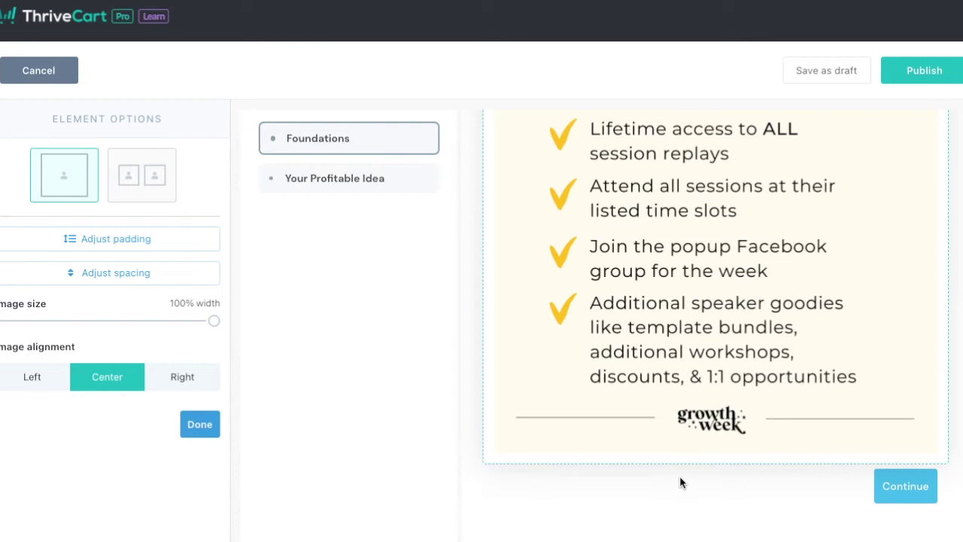
pyautogui.click(679, 475)
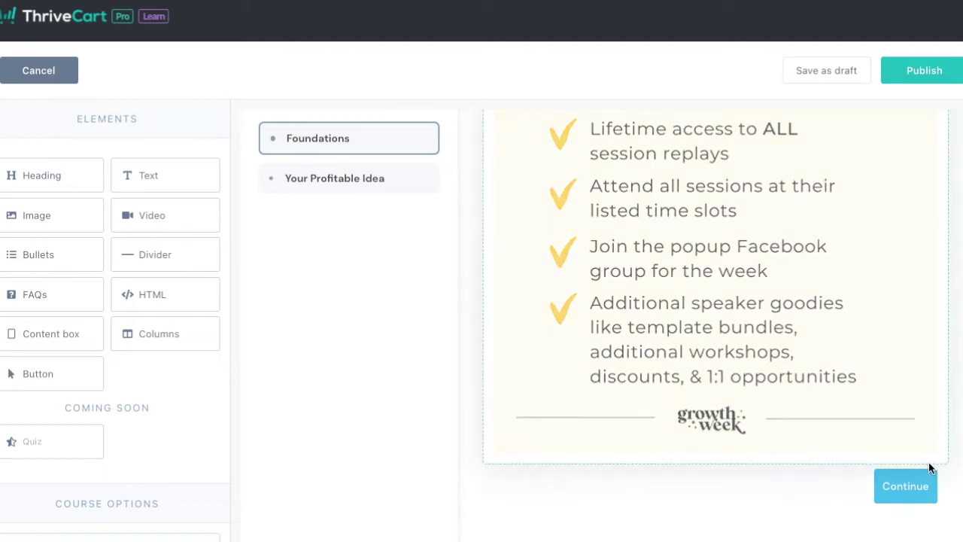
pyautogui.scroll(5, 791, 361)
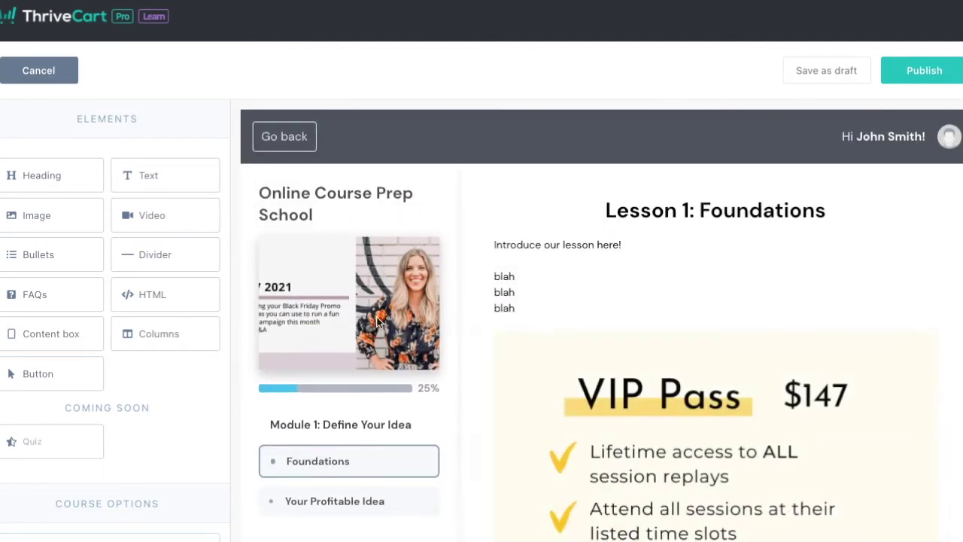
# Step: Add a bulleted list below the VIP Pass image with three items, each reading "bullet"
pyautogui.scroll(-4, 785, 413)
pyautogui.moveTo(53, 271); pyautogui.dragTo(695, 480)
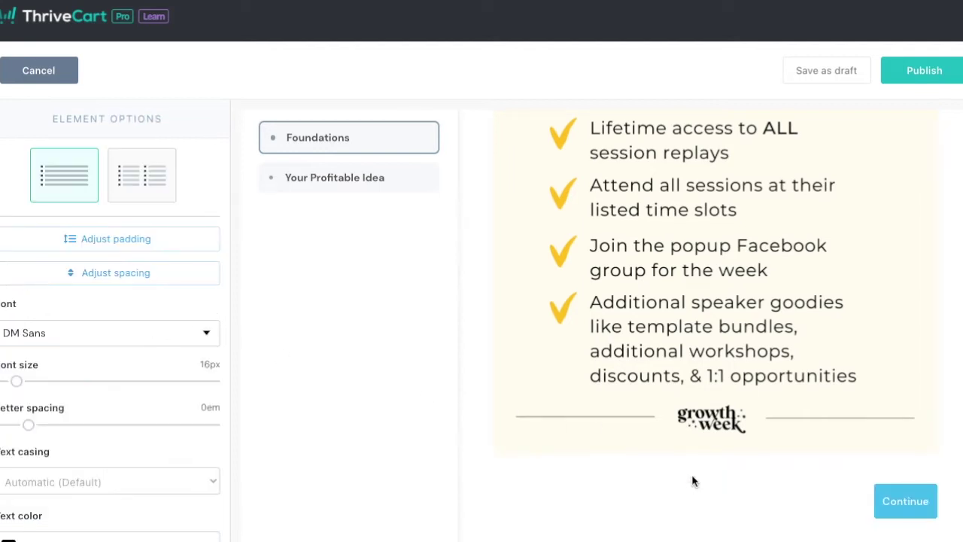
pyautogui.click(568, 464)
pyautogui.moveTo(686, 461); pyautogui.dragTo(510, 461)
pyautogui.write('bul')
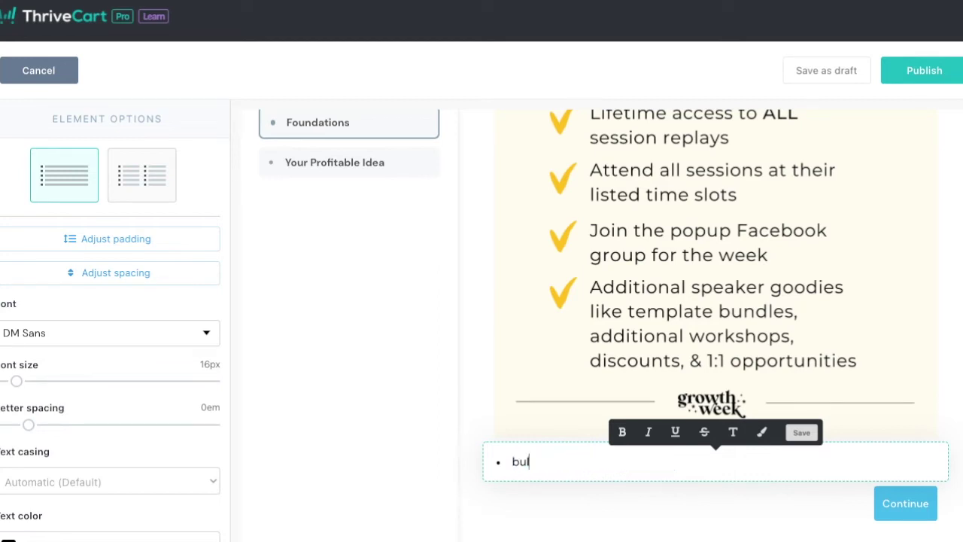
pyautogui.write('let')
pyautogui.press('Return')
pyautogui.write('bullet')
pyautogui.press('Return')
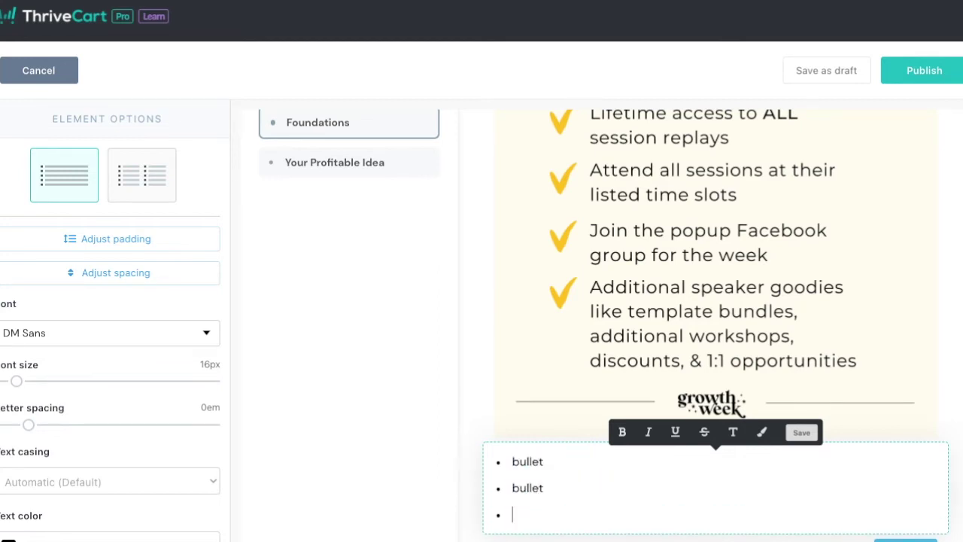
pyautogui.click(801, 431)
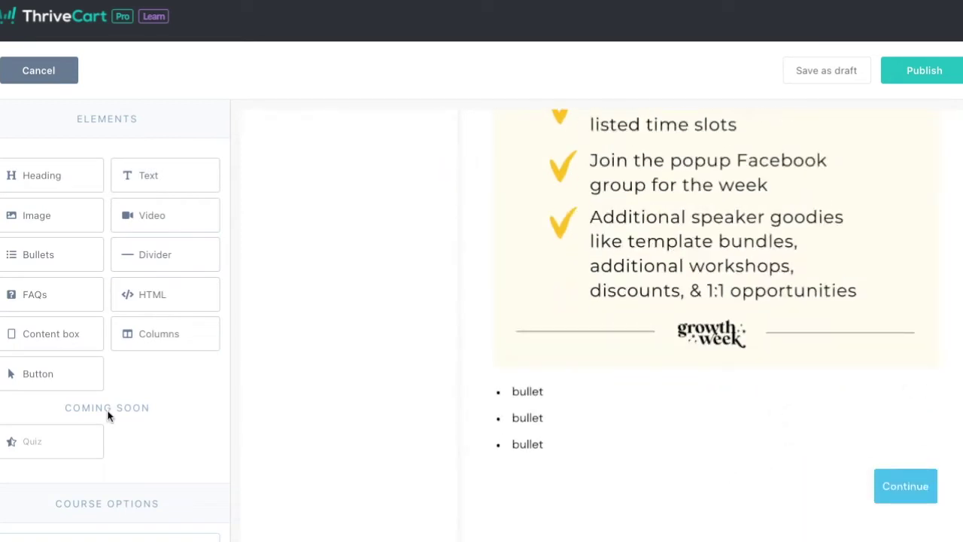
# Step: Add a two-column block below the bulleted list, keeping the default top vertical alignment
pyautogui.moveTo(135, 337); pyautogui.dragTo(662, 482)
pyautogui.scroll(-1, 654, 474)
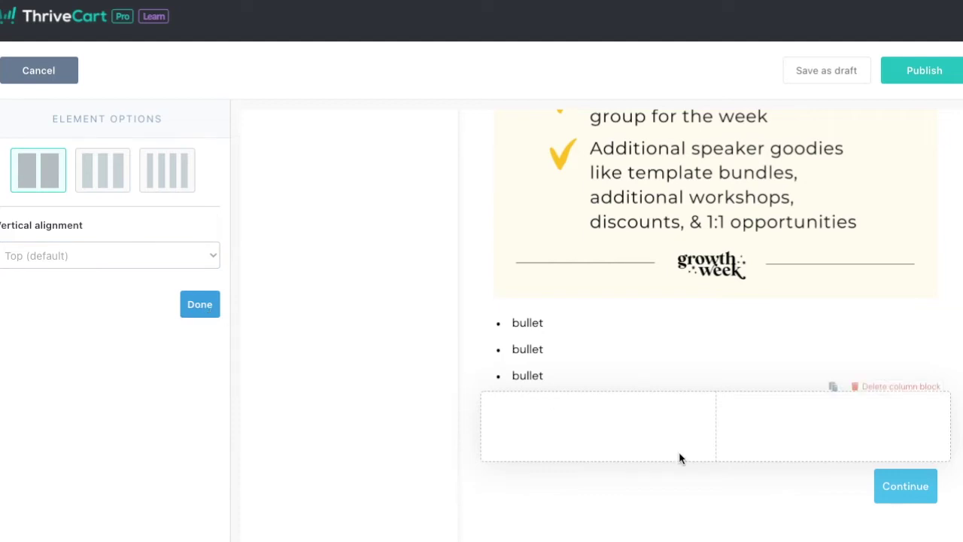
pyautogui.click(191, 310)
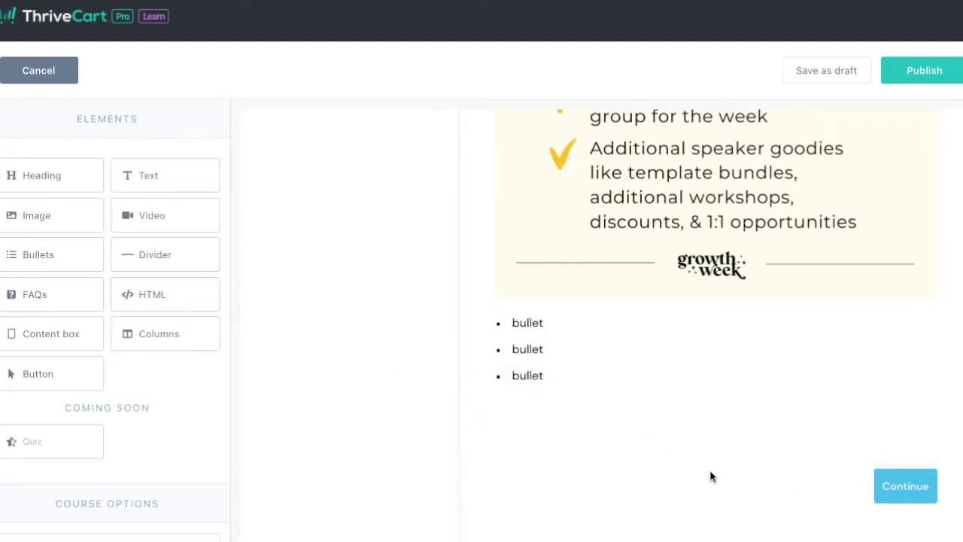
# Step: Place a text element in the first column reading "text in column 1"
pyautogui.moveTo(143, 177); pyautogui.dragTo(610, 436)
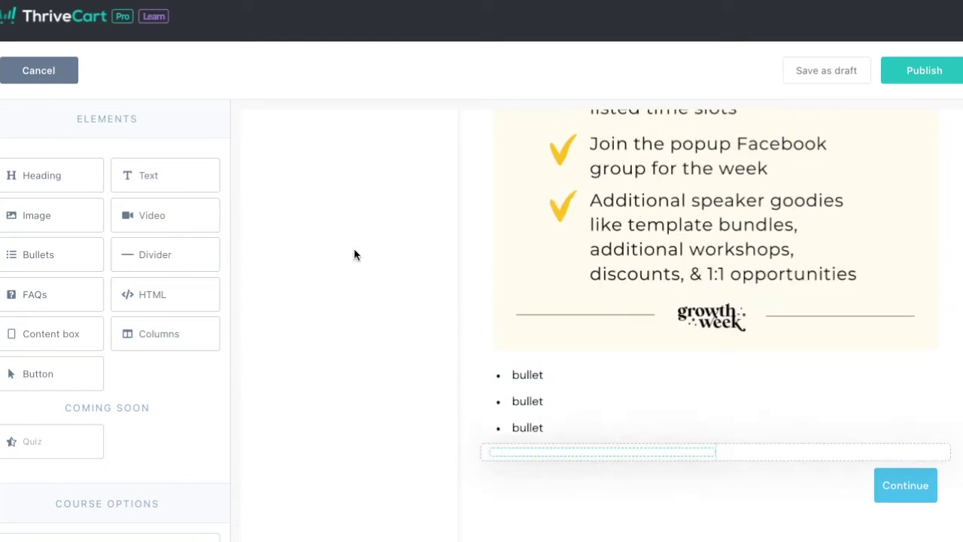
pyautogui.click(585, 446)
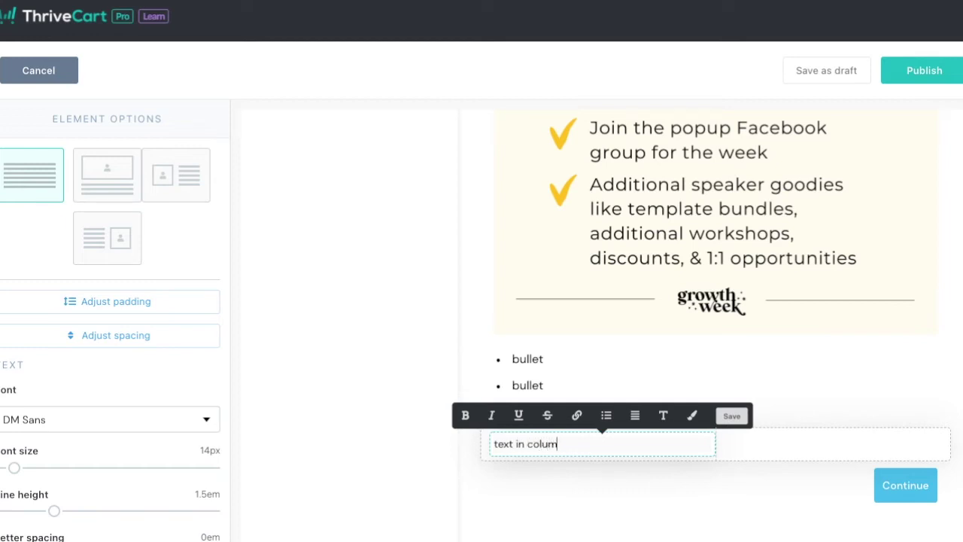
pyautogui.click(821, 445)
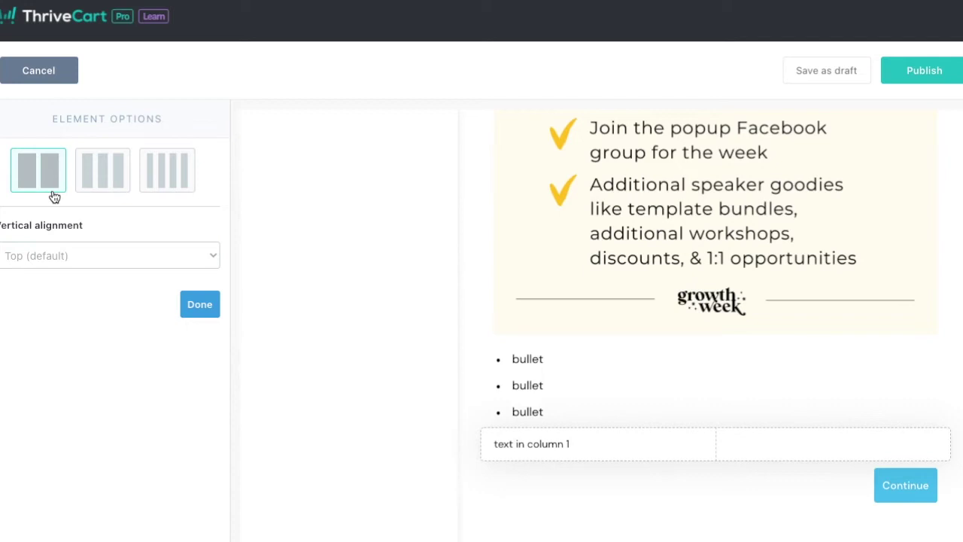
pyautogui.click(200, 306)
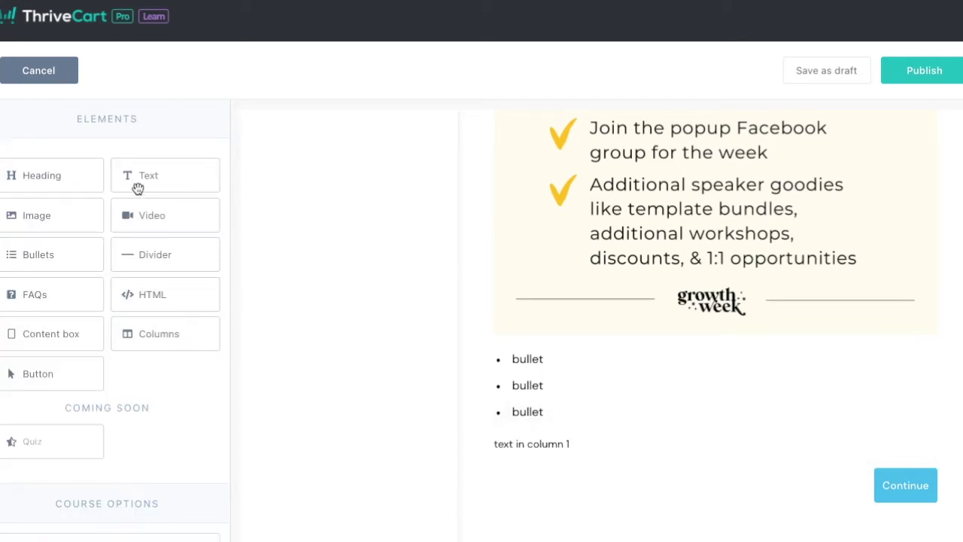
# Step: Insert the library photo of the group of women on stairs into the second column
pyautogui.moveTo(45, 219); pyautogui.dragTo(835, 479)
pyautogui.click(828, 476)
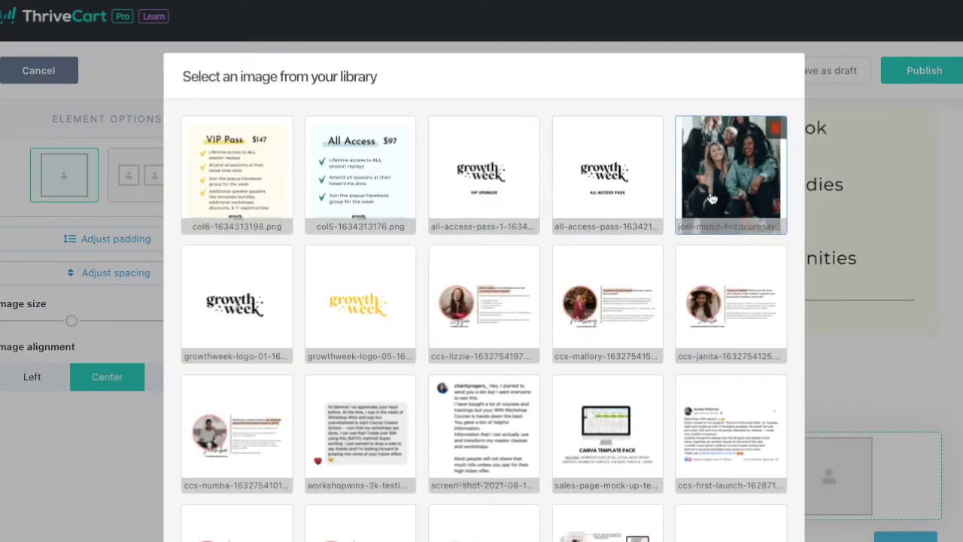
pyautogui.scroll(-15, 711, 338)
pyautogui.scroll(-3, 760, 476)
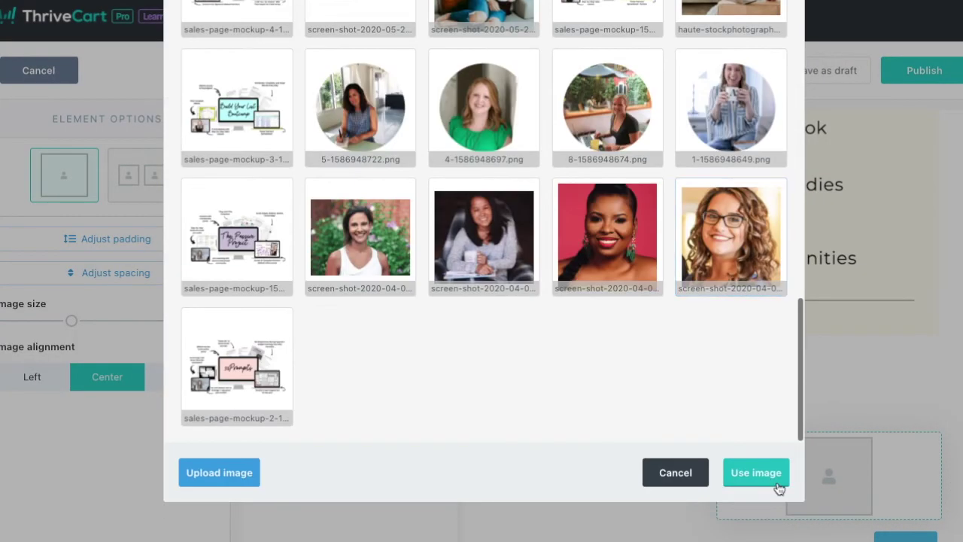
pyautogui.click(774, 480)
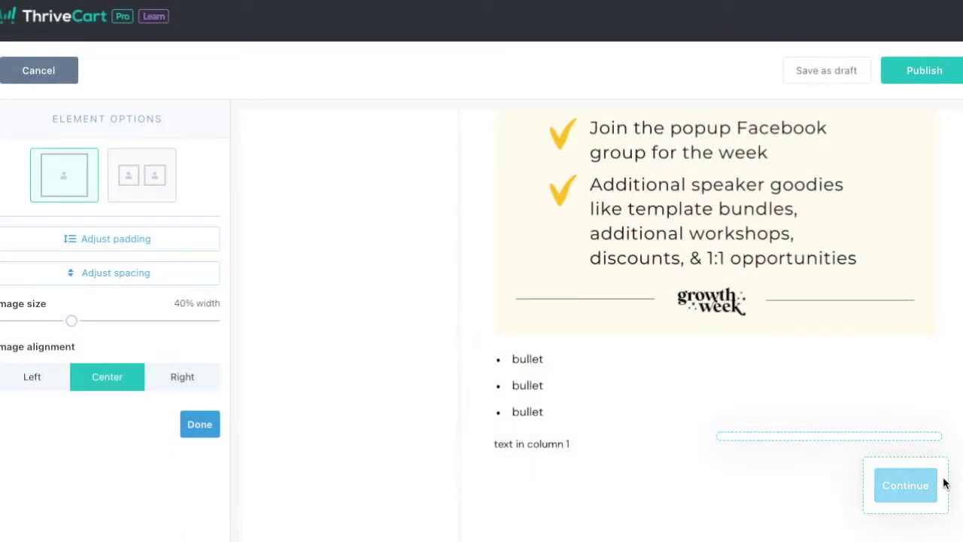
pyautogui.scroll(-3, 657, 465)
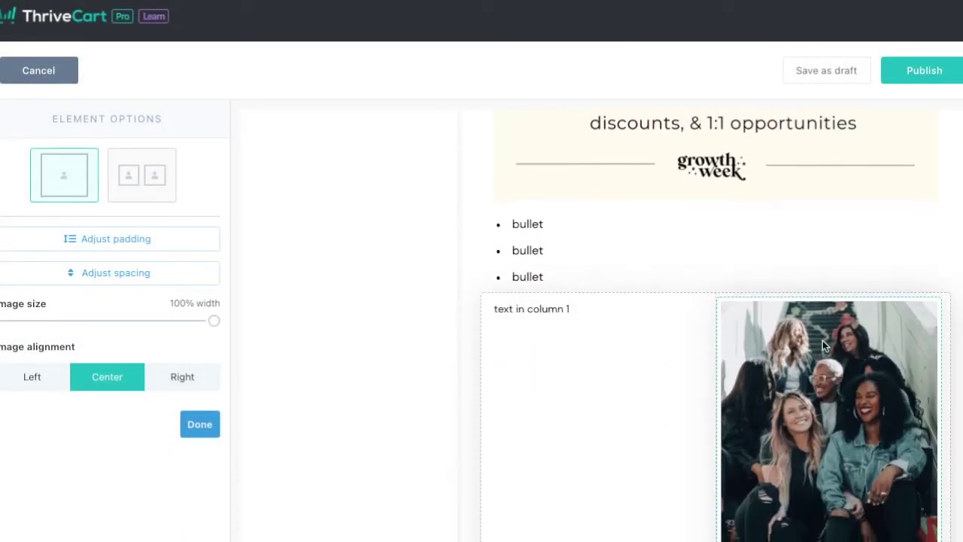
pyautogui.scroll(-3, 578, 389)
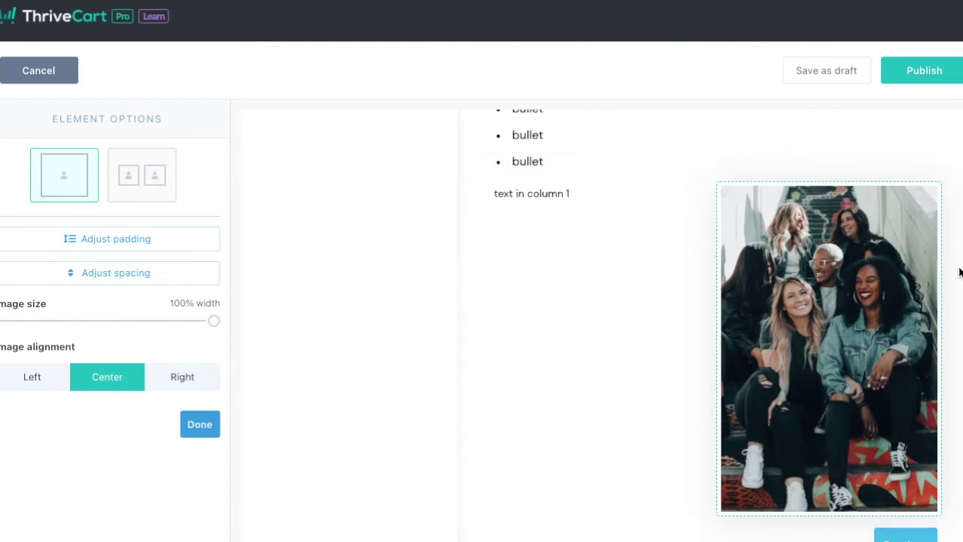
pyautogui.click(629, 437)
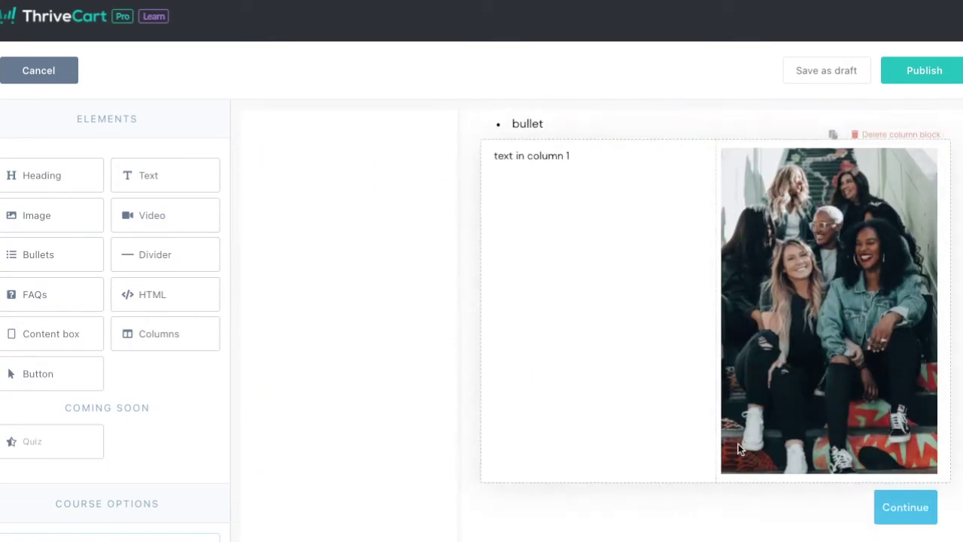
# Step: Add a button element directly below the two-column block, spanning the full content width rather than sitting inside a column
pyautogui.scroll(-1, 738, 448)
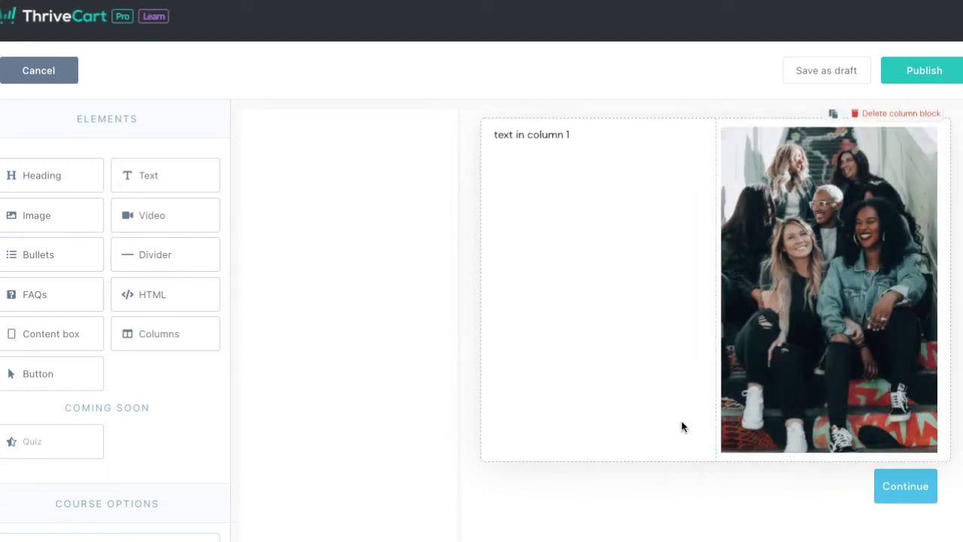
pyautogui.moveTo(28, 374); pyautogui.dragTo(721, 498)
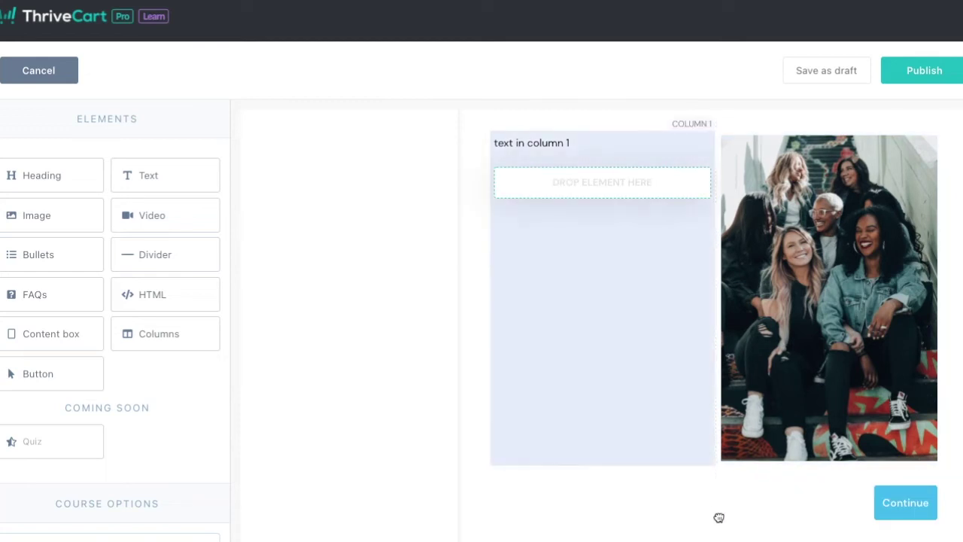
pyautogui.scroll(-2, 715, 444)
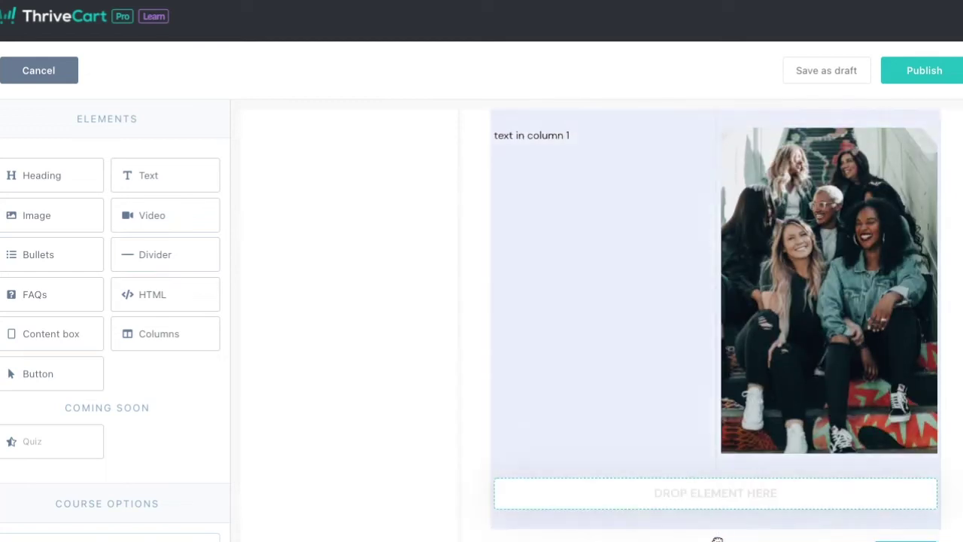
pyautogui.moveTo(710, 467); pyautogui.dragTo(709, 436)
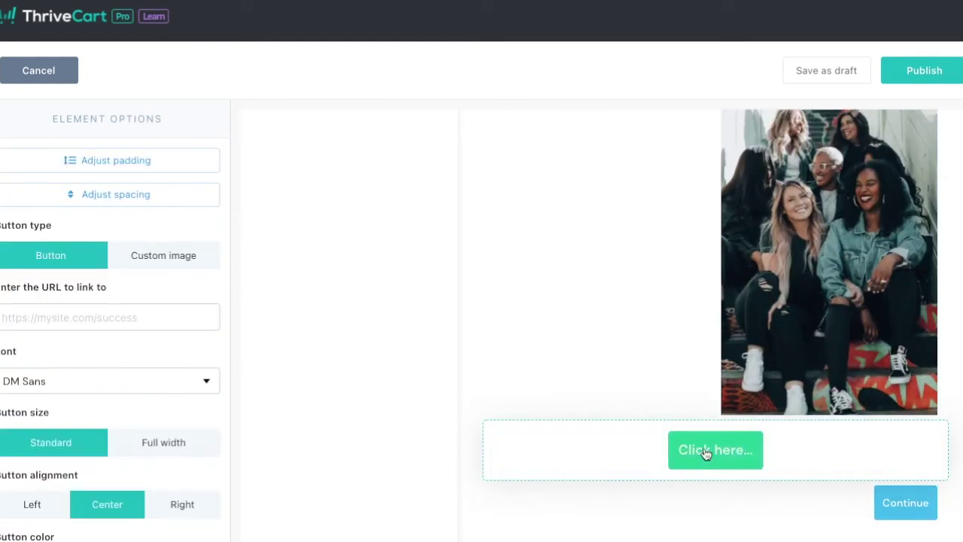
# Step: Change the new button's label to "Click here for the quiz" and save the text
pyautogui.doubleClick(715, 451)
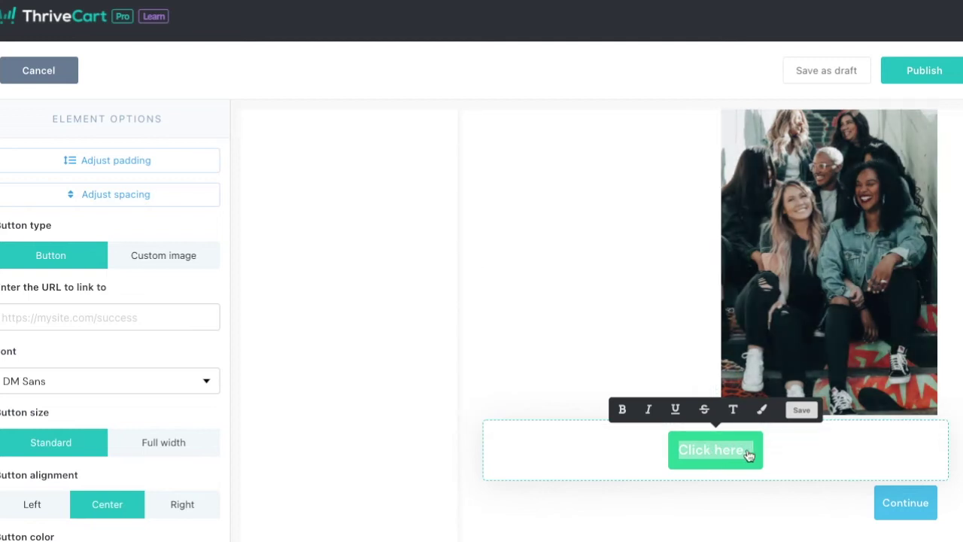
pyautogui.write('Disc')
pyautogui.press('BackSpace')
pyautogui.press('BackSpace')
pyautogui.press('BackSpace')
pyautogui.press('BackSpace')
pyautogui.press('BackSpace')
pyautogui.press('BackSpace')
pyautogui.press('BackSpace')
pyautogui.press('BackSpace')
pyautogui.press('BackSpace')
pyautogui.press('BackSpace')
pyautogui.press('BackSpace')
pyautogui.press('BackSpace')
pyautogui.press('BackSpace')
pyautogui.press('BackSpace')
pyautogui.press('BackSpace')
pyautogui.press('BackSpace')
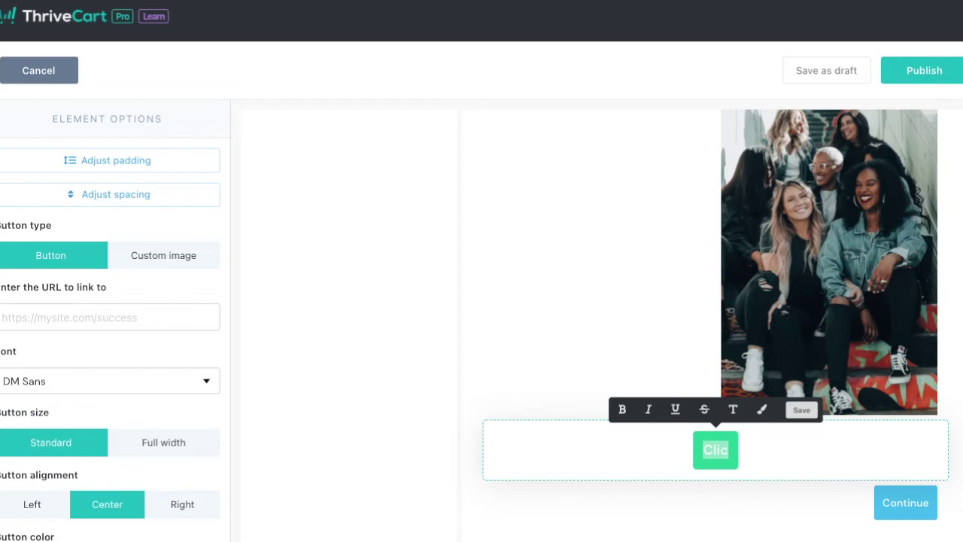
pyautogui.write('lick')
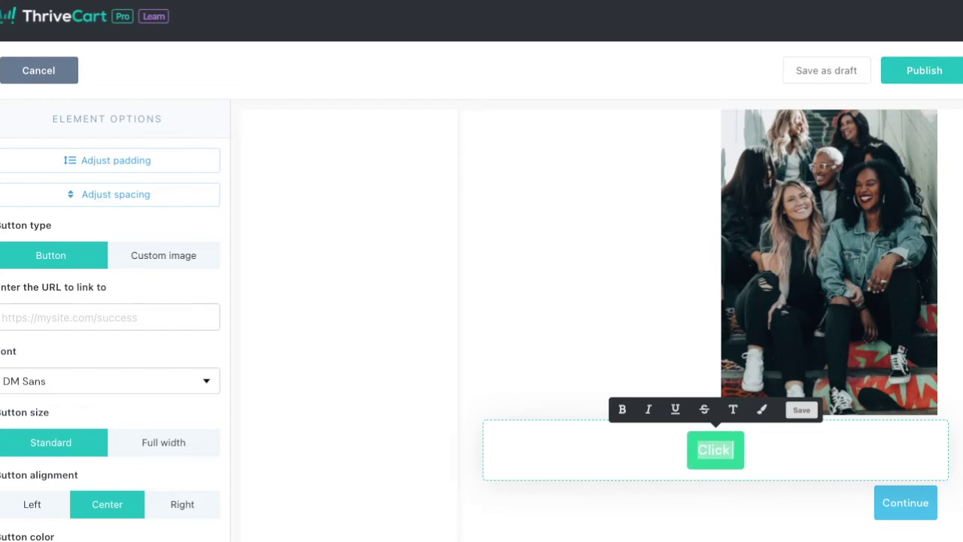
pyautogui.write(' here for the quiz')
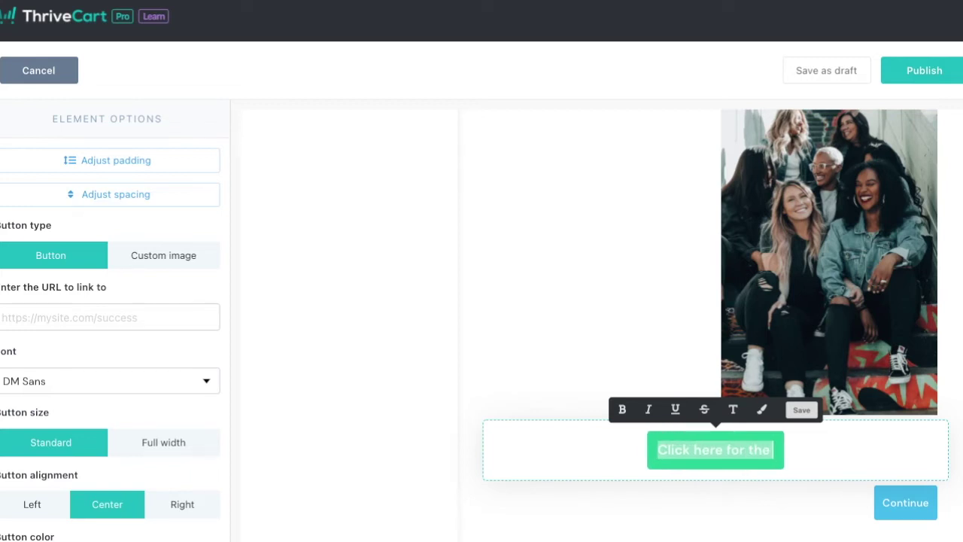
pyautogui.click(801, 410)
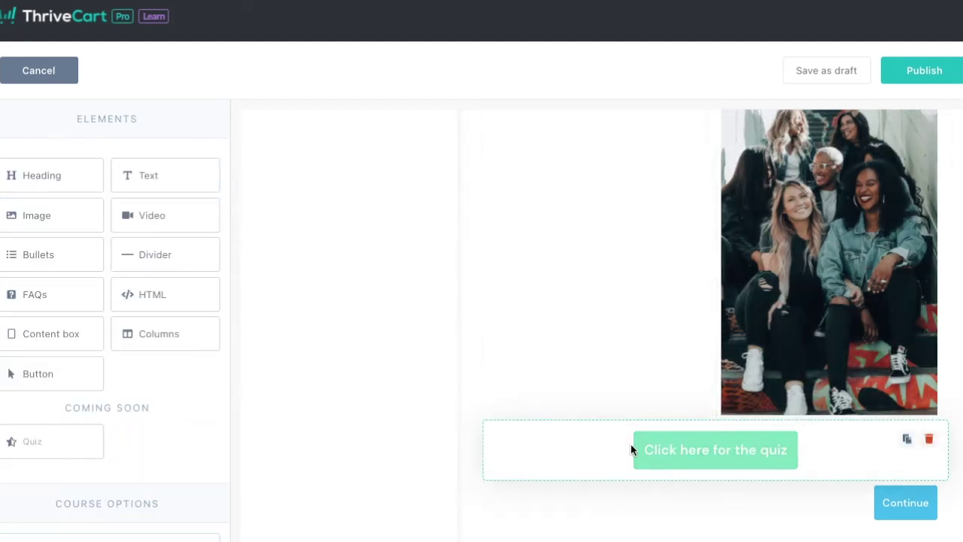
# Step: Look at the quiz button's link URL setting and leave its options without entering an address
pyautogui.click(699, 463)
pyautogui.click(95, 320)
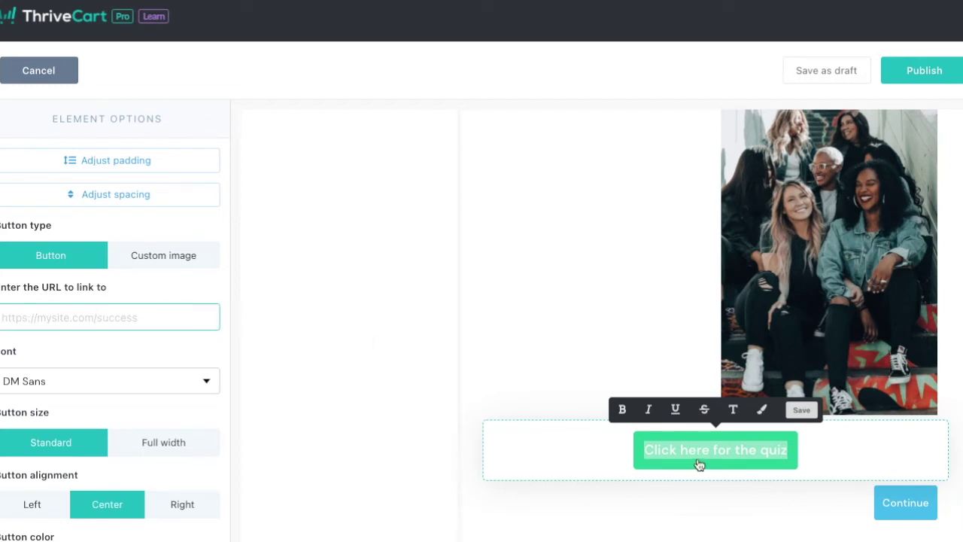
pyautogui.click(606, 491)
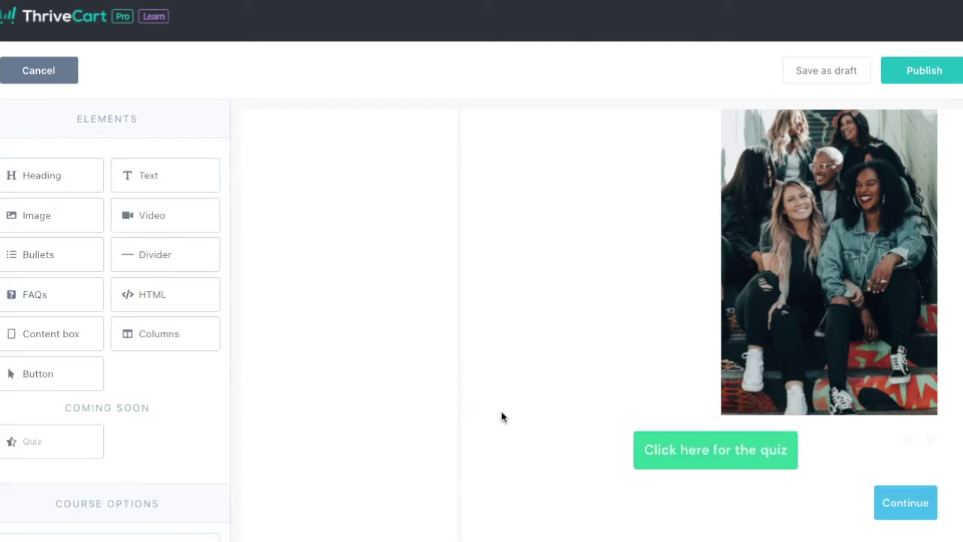
# Step: Add a video element below the quiz button and paste in the responsive embed code copied from Vimeo for "Online Course Prep School - DAY 5"
pyautogui.moveTo(193, 249); pyautogui.dragTo(675, 510)
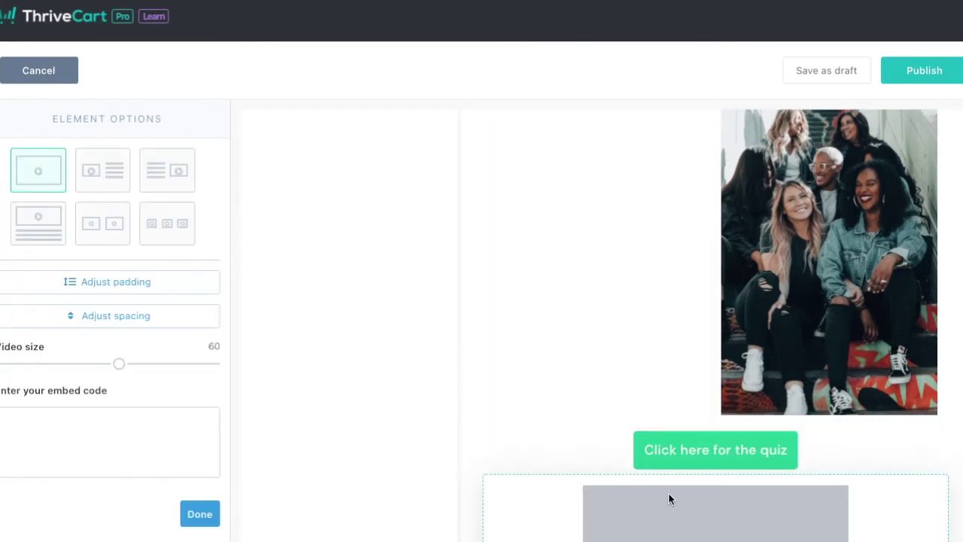
pyautogui.scroll(-2, 700, 429)
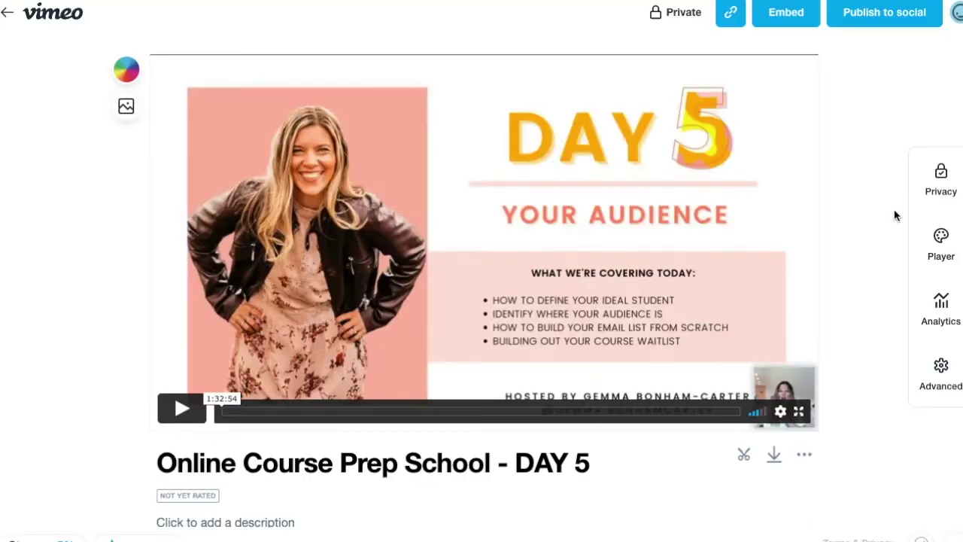
pyautogui.click(769, 18)
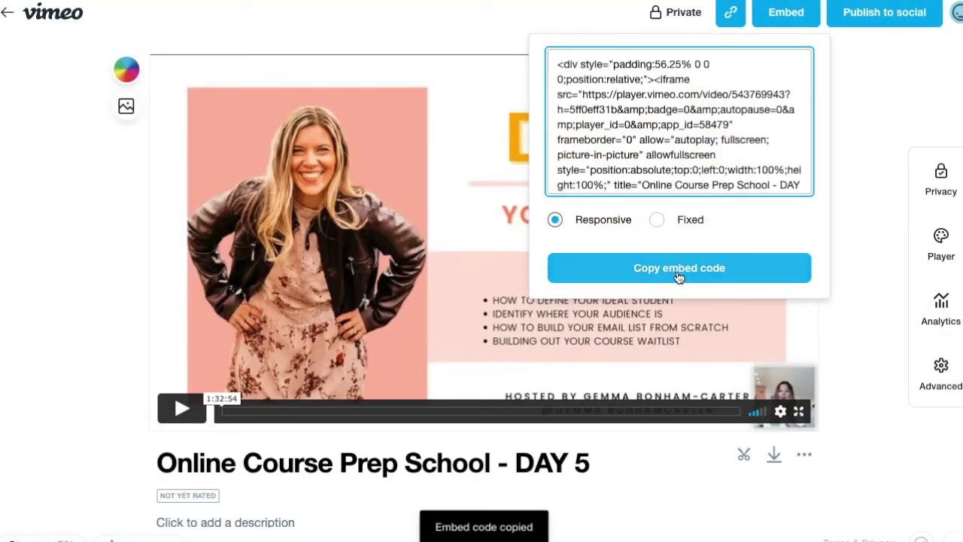
pyautogui.click(680, 275)
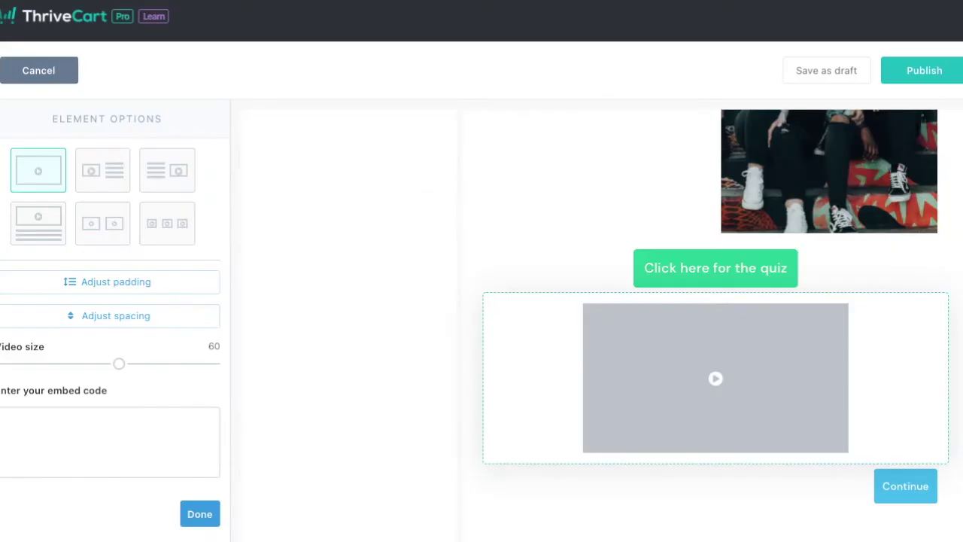
pyautogui.click(117, 422)
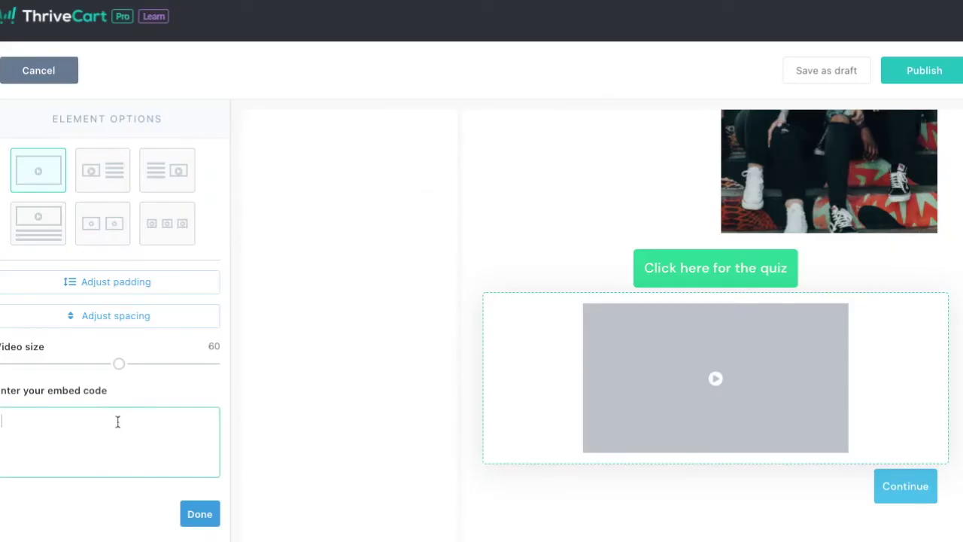
pyautogui.hotkey('ctrl', 'v')
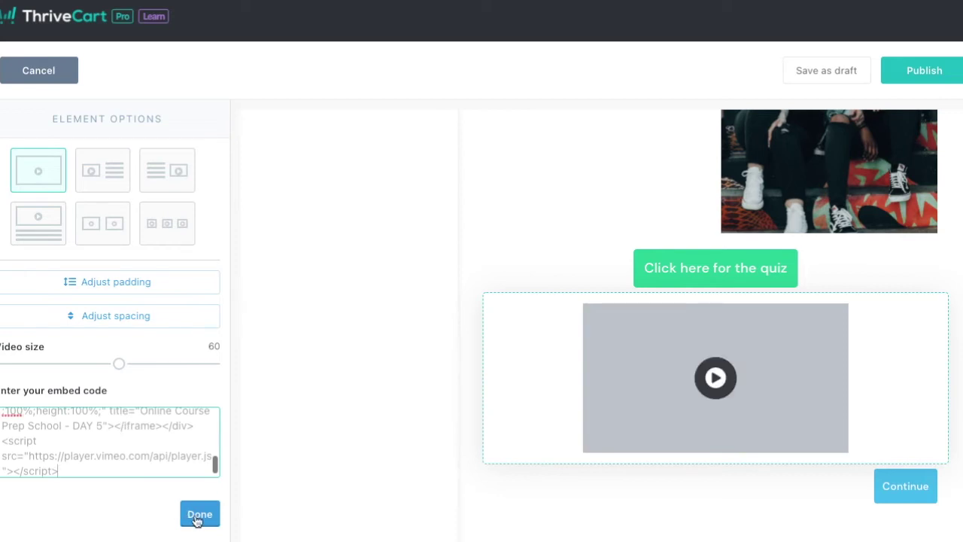
# Step: Set the embedded video's size to 94 and its vertical margins to 4 at the top and 5 at the bottom
pyautogui.moveTo(117, 364); pyautogui.dragTo(200, 371)
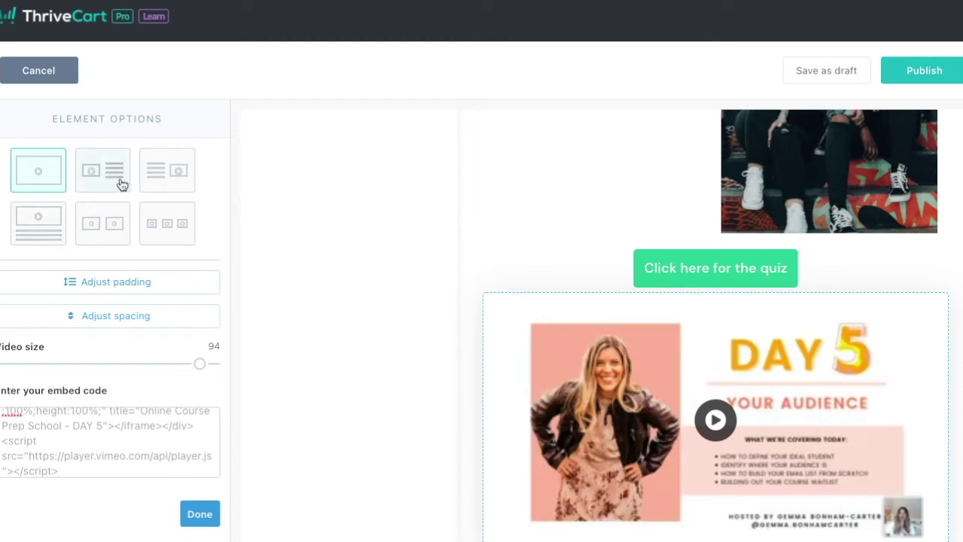
pyautogui.click(201, 515)
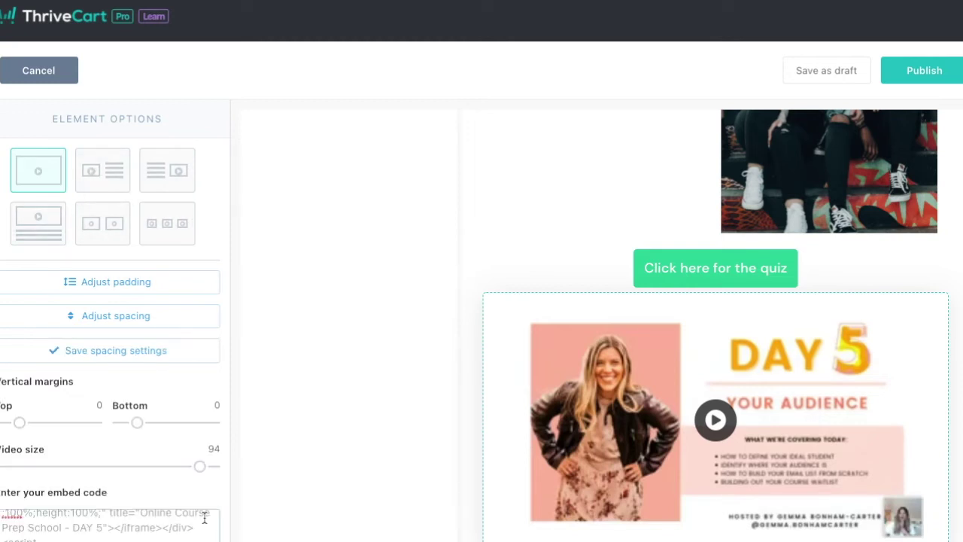
pyautogui.scroll(-1, 378, 388)
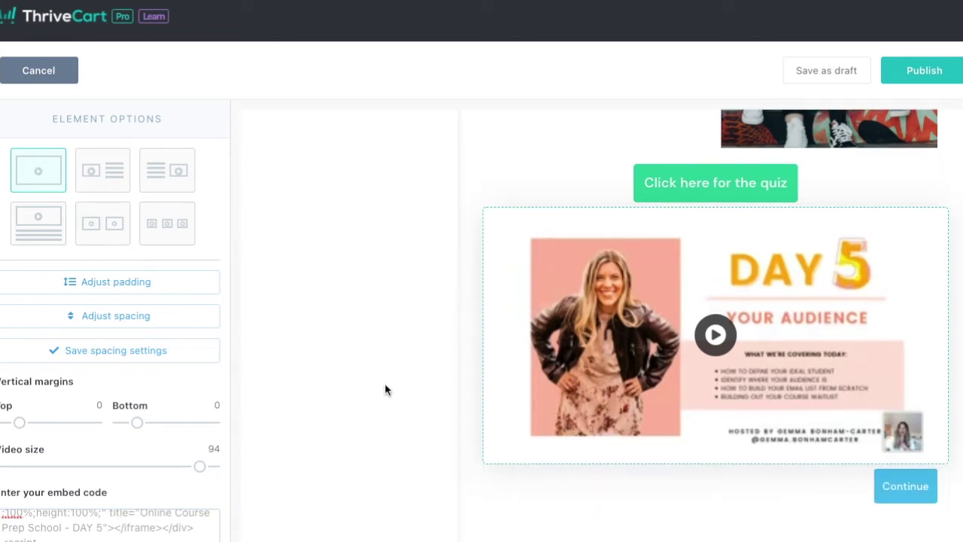
pyautogui.moveTo(20, 422); pyautogui.dragTo(27, 423)
pyautogui.moveTo(133, 426); pyautogui.dragTo(147, 423)
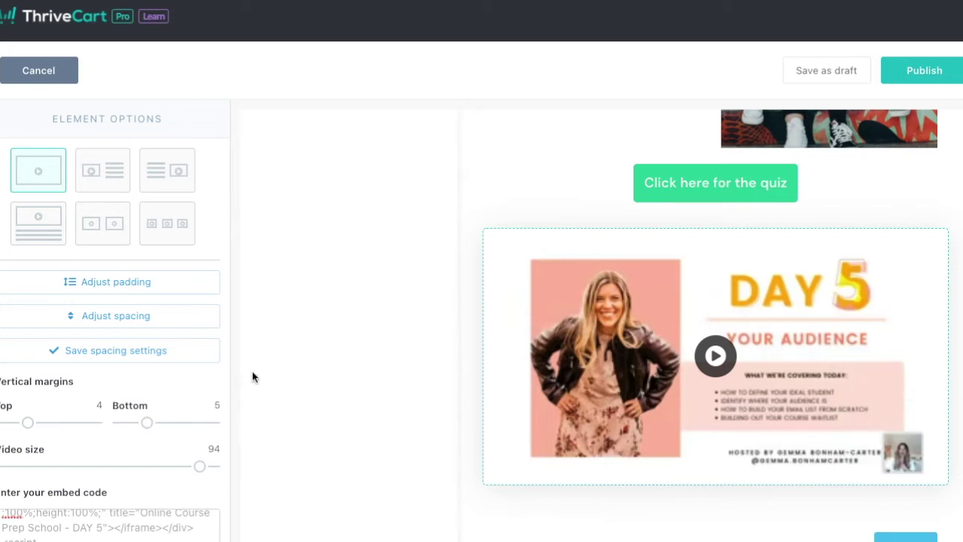
# Step: Review the whole Foundations lesson page and publish it
pyautogui.scroll(-1, 533, 400)
pyautogui.scroll(11, 534, 400)
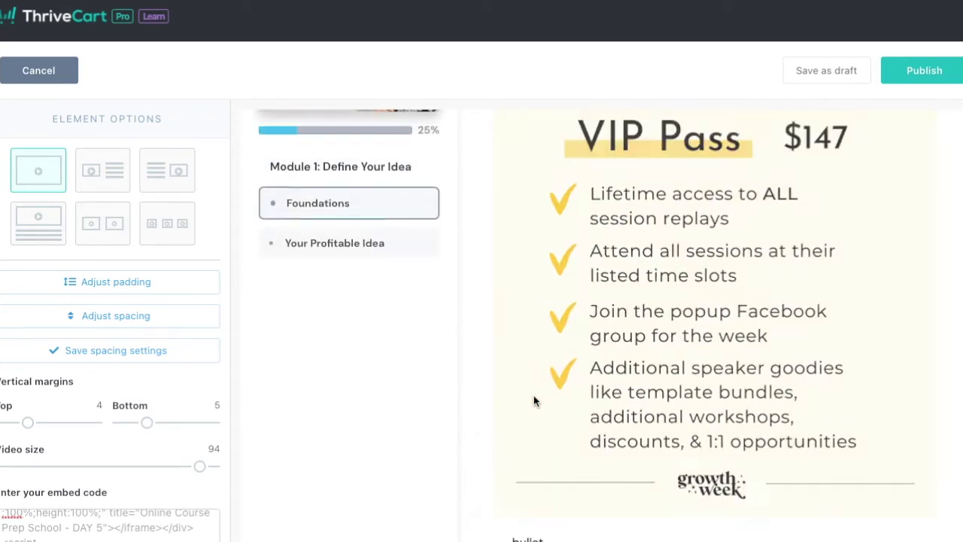
pyautogui.scroll(3, 533, 395)
pyautogui.scroll(-15, 801, 360)
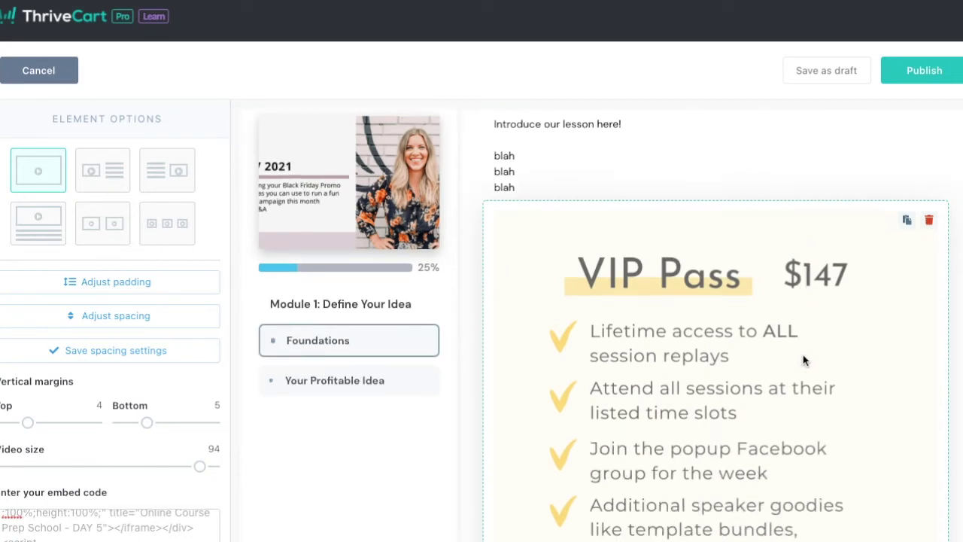
pyautogui.scroll(-2, 828, 385)
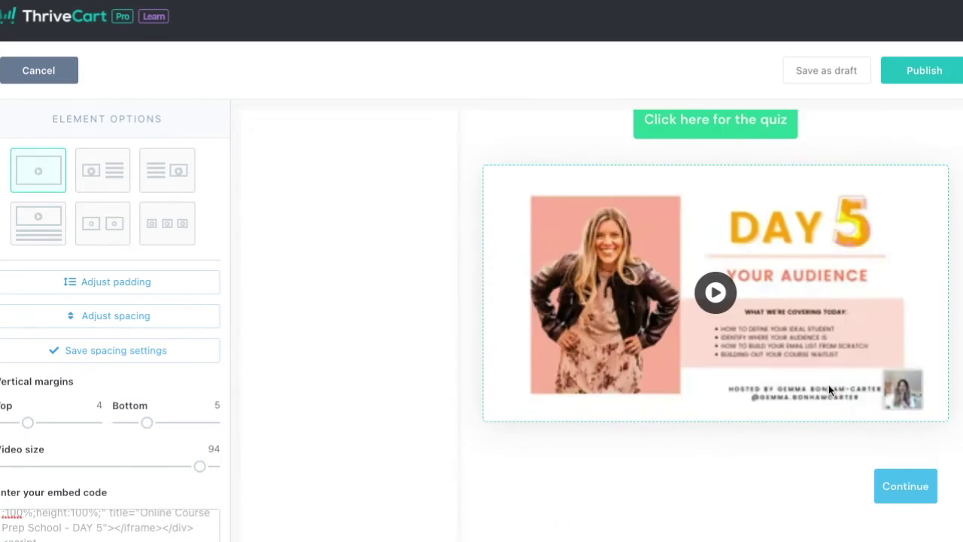
pyautogui.scroll(15, 756, 374)
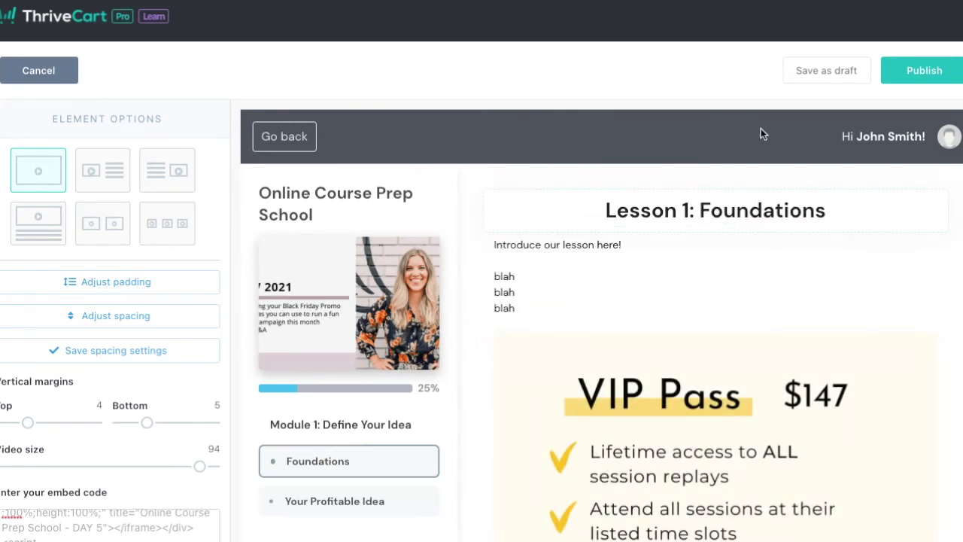
pyautogui.click(919, 72)
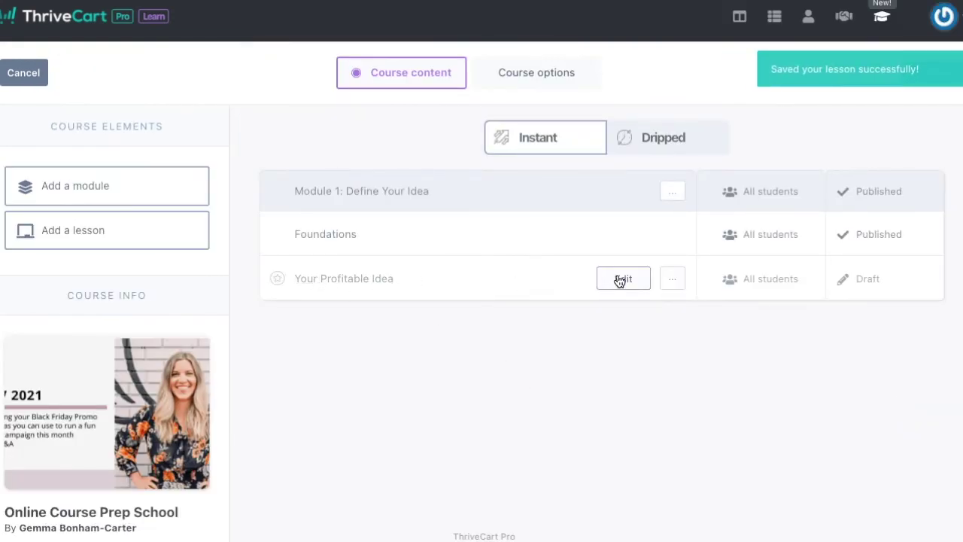
# Step: View the "Your Profitable Idea" lesson in the editor and exit without saving
pyautogui.click(618, 279)
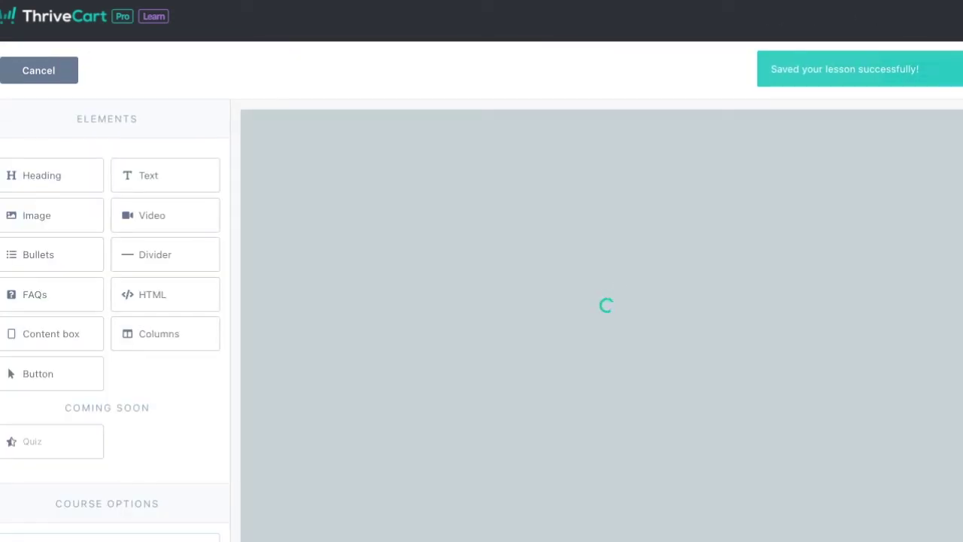
pyautogui.scroll(-2, 565, 314)
pyautogui.scroll(2, 565, 312)
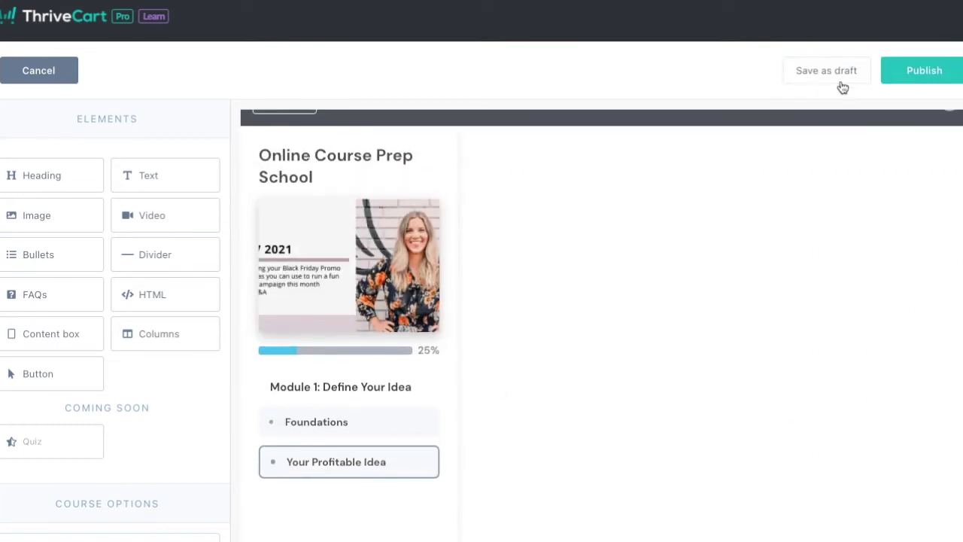
pyautogui.click(23, 69)
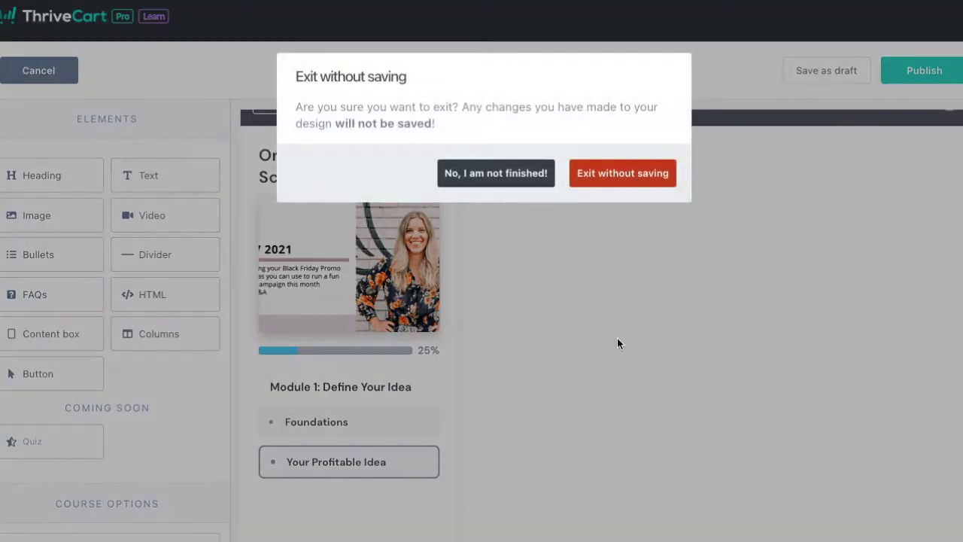
pyautogui.click(609, 175)
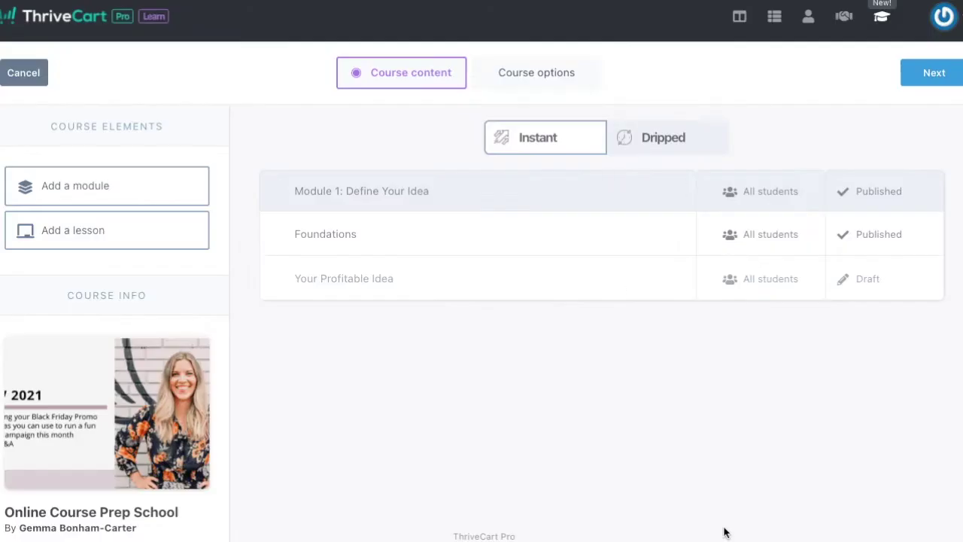
# Step: View the Foundations lesson in the editor again and exit without saving
pyautogui.click(309, 236)
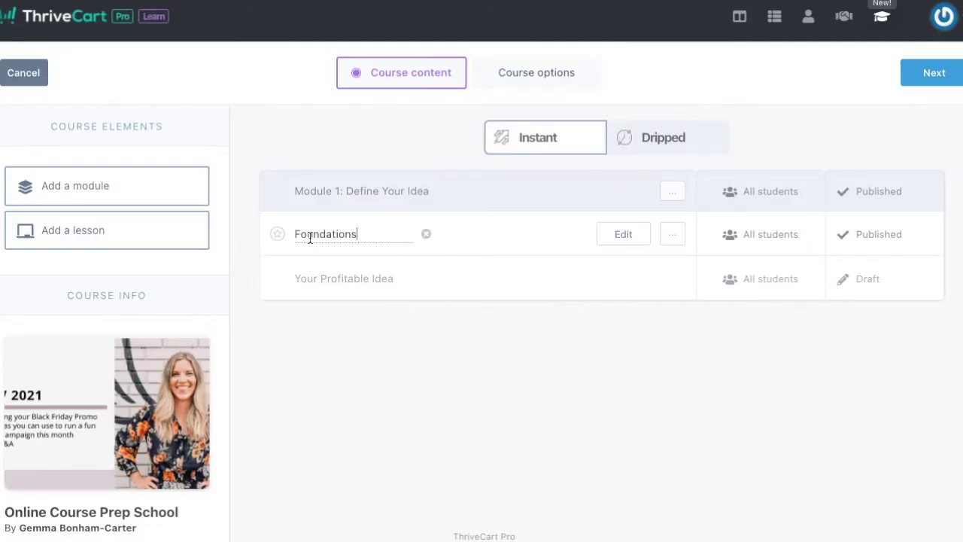
pyautogui.click(623, 236)
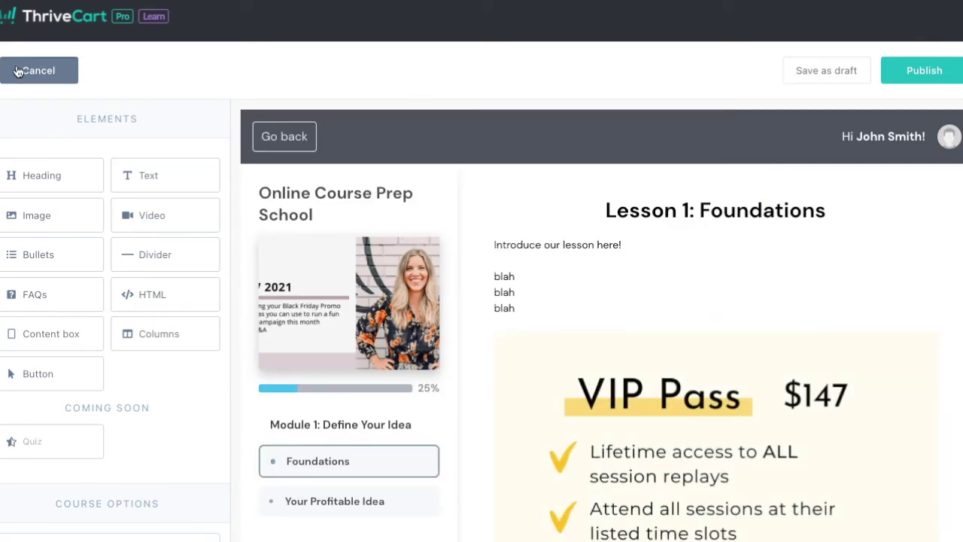
pyautogui.click(48, 69)
pyautogui.click(597, 173)
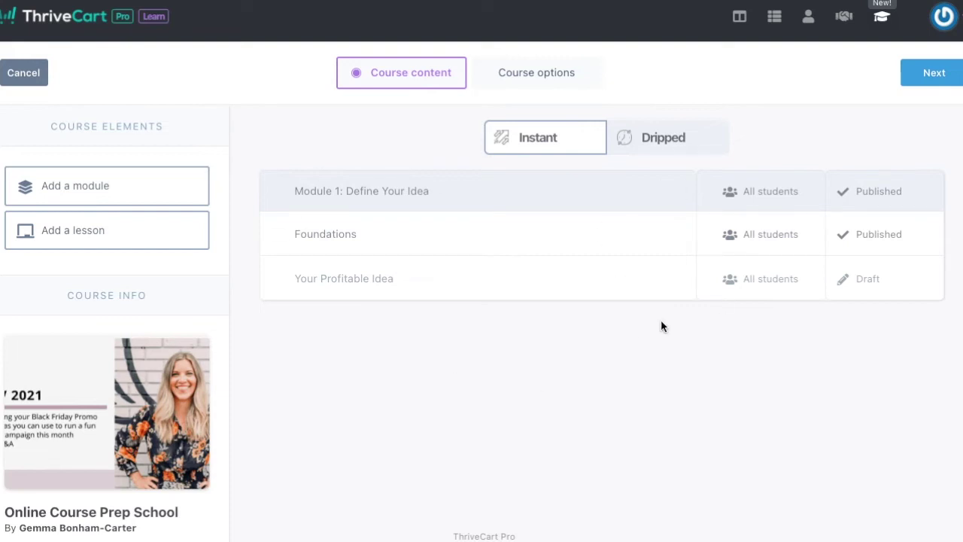
# Step: Clone the module "Module 1: Define Your Idea" together with its lessons
pyautogui.scroll(-1, 678, 324)
pyautogui.scroll(1, 678, 323)
pyautogui.click(677, 193)
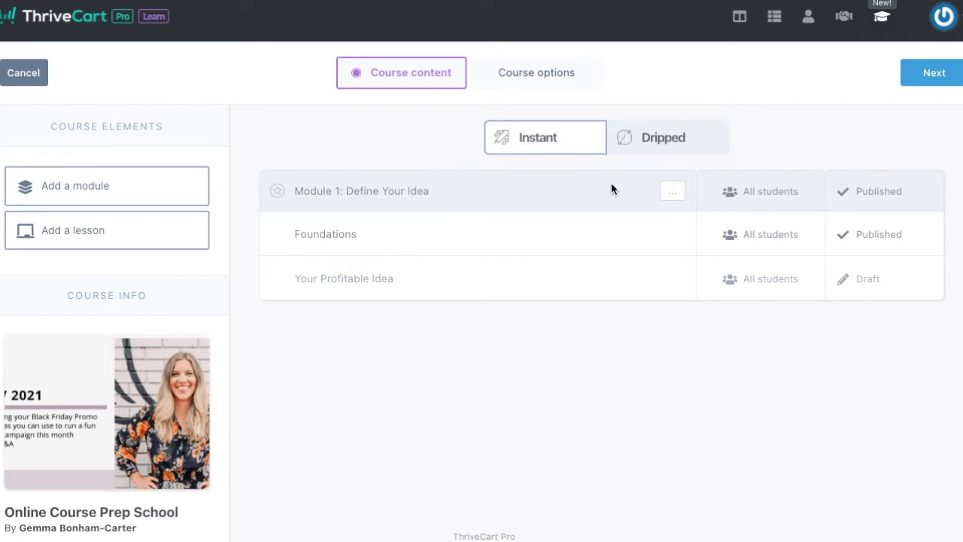
pyautogui.click(672, 192)
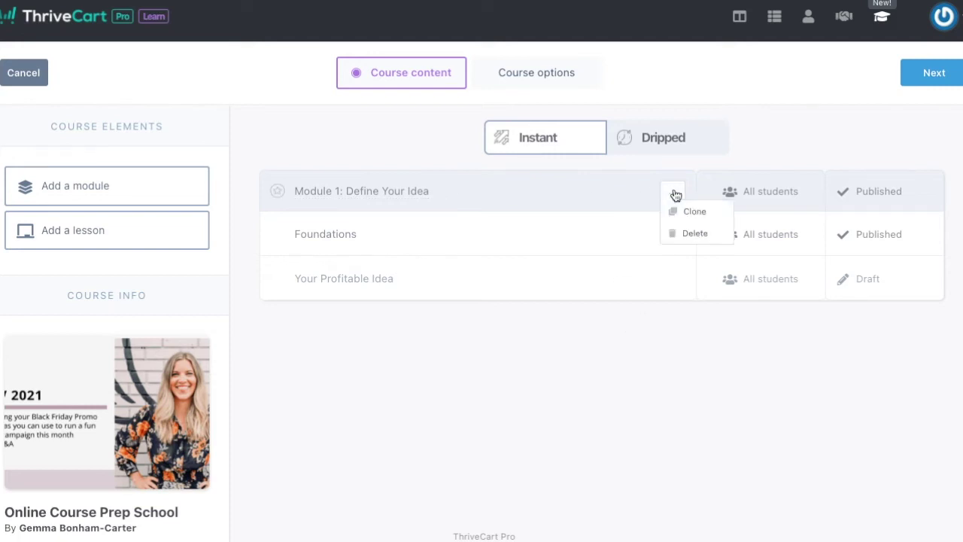
pyautogui.click(671, 233)
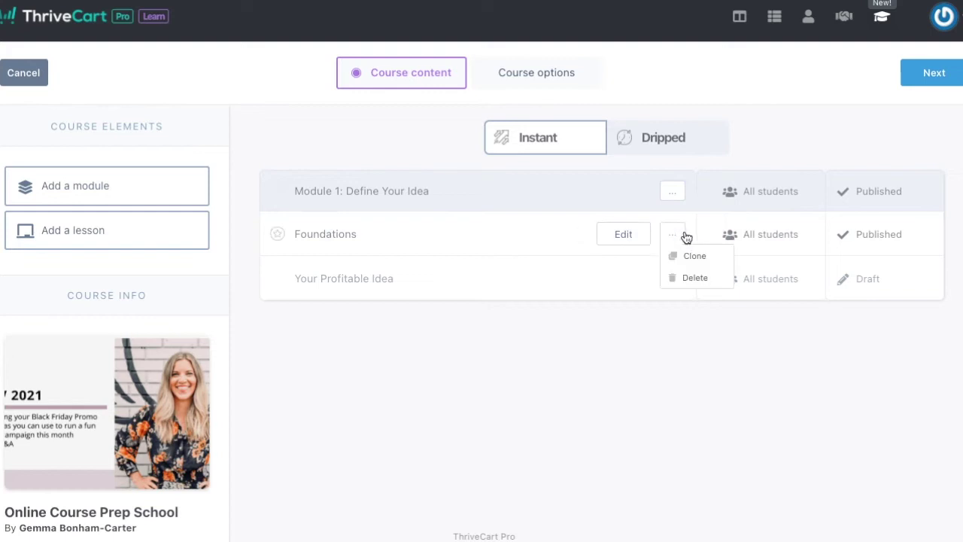
pyautogui.click(672, 192)
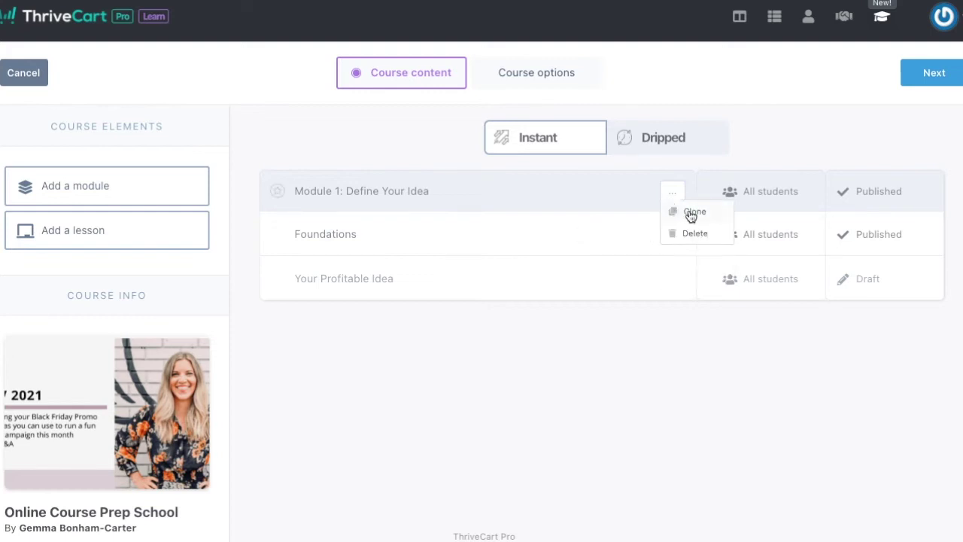
pyautogui.click(703, 214)
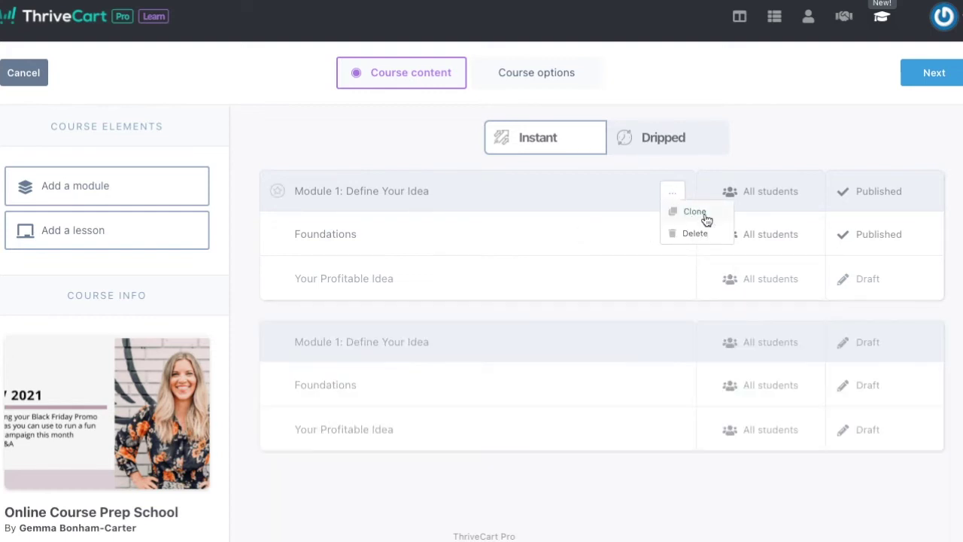
# Step: Try to rename the cloned module as "Module 2: Your Ideal Student"
pyautogui.click(381, 345)
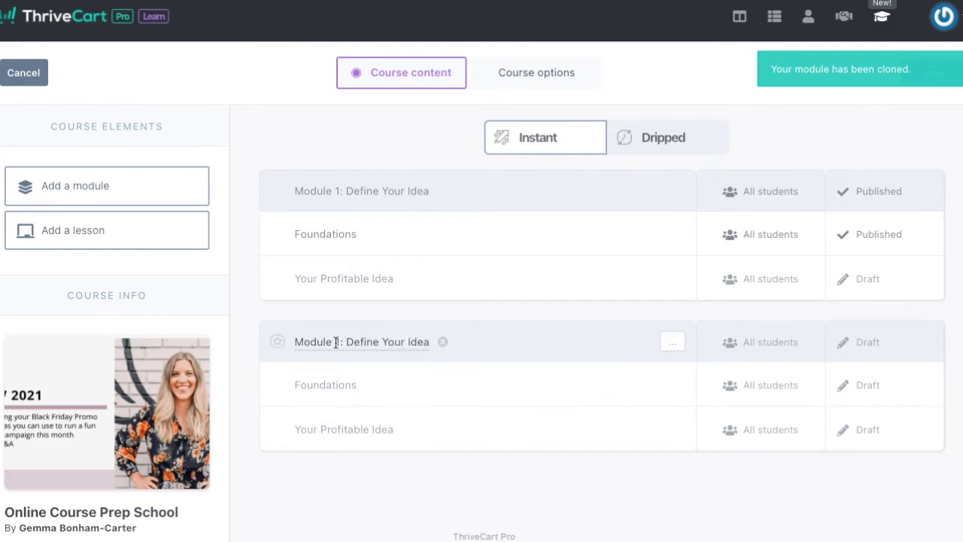
pyautogui.moveTo(334, 342); pyautogui.dragTo(523, 345)
pyautogui.write('2: ')
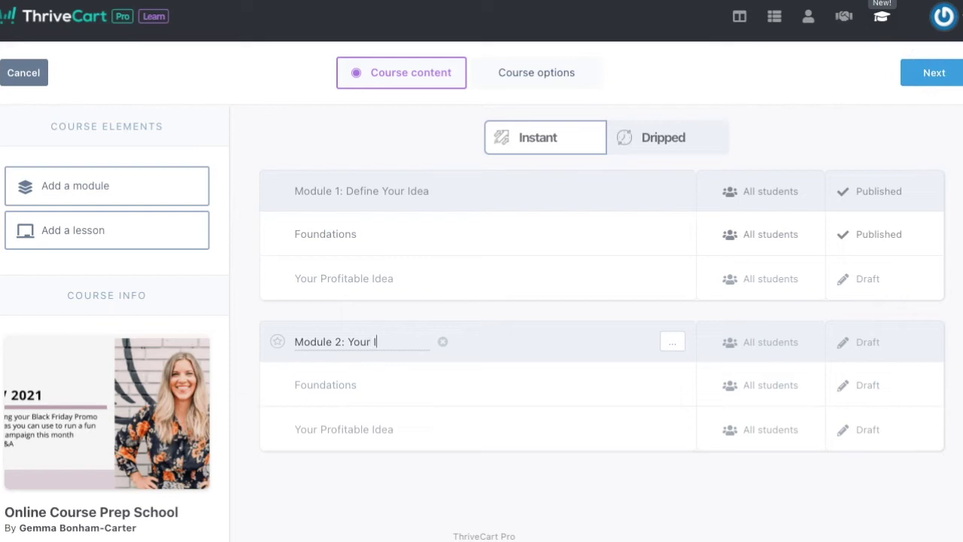
pyautogui.write('Your Ideal Student')
pyautogui.press('Escape')
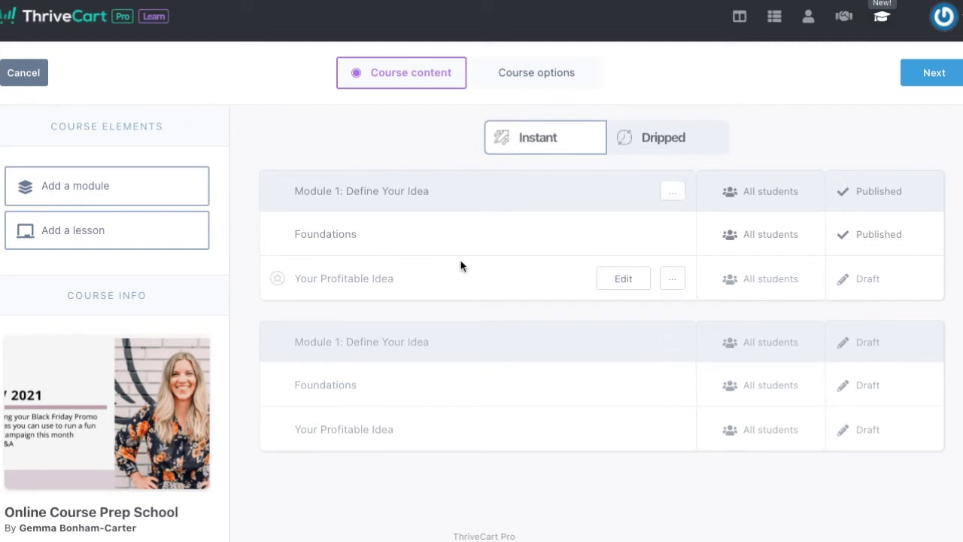
# Step: View the dripped delivery choices for the course content and leave without saving
pyautogui.click(680, 136)
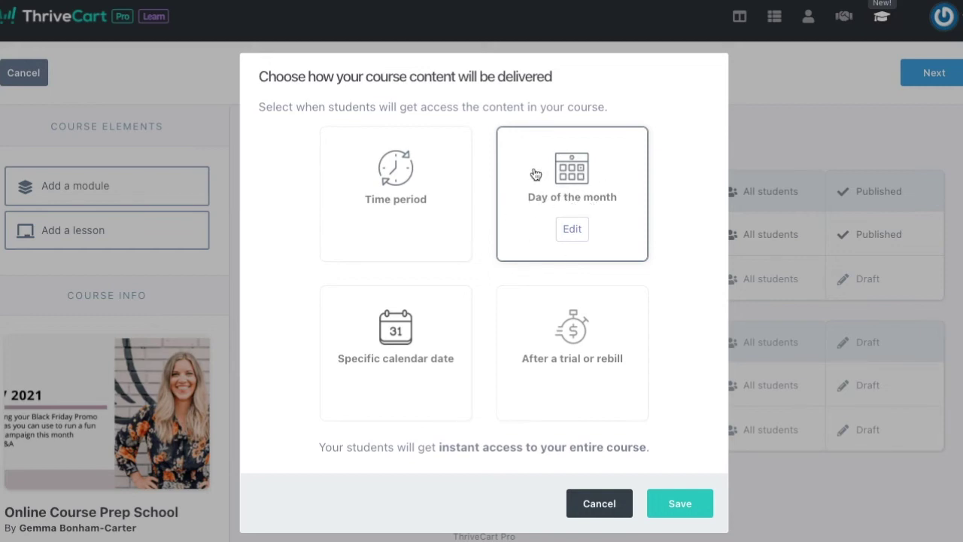
pyautogui.click(404, 235)
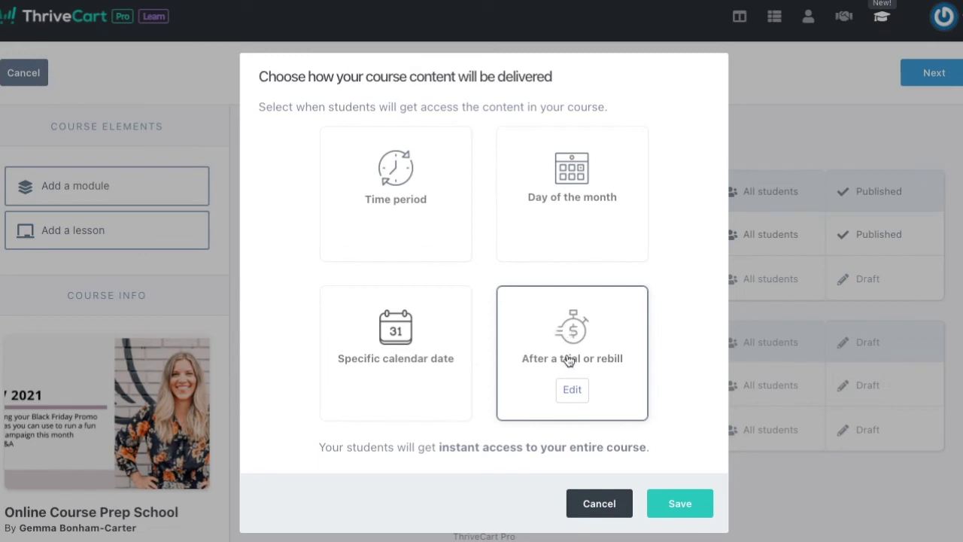
pyautogui.click(599, 504)
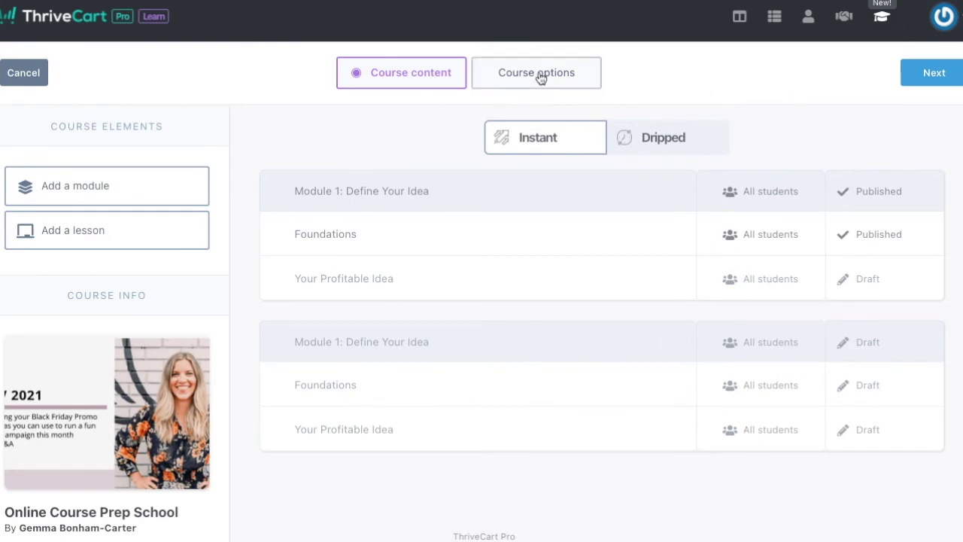
pyautogui.click(355, 71)
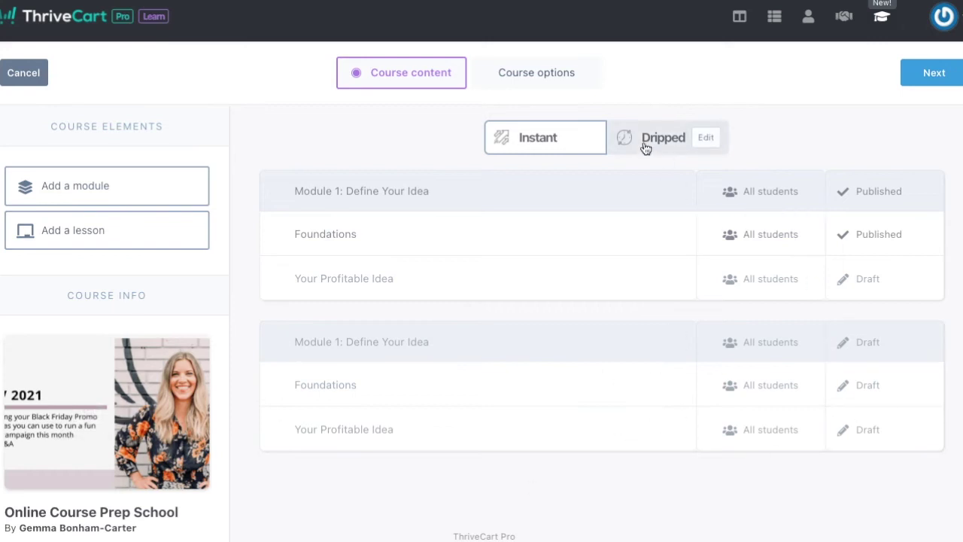
# Step: Open the course options and look through the whole page
pyautogui.click(523, 80)
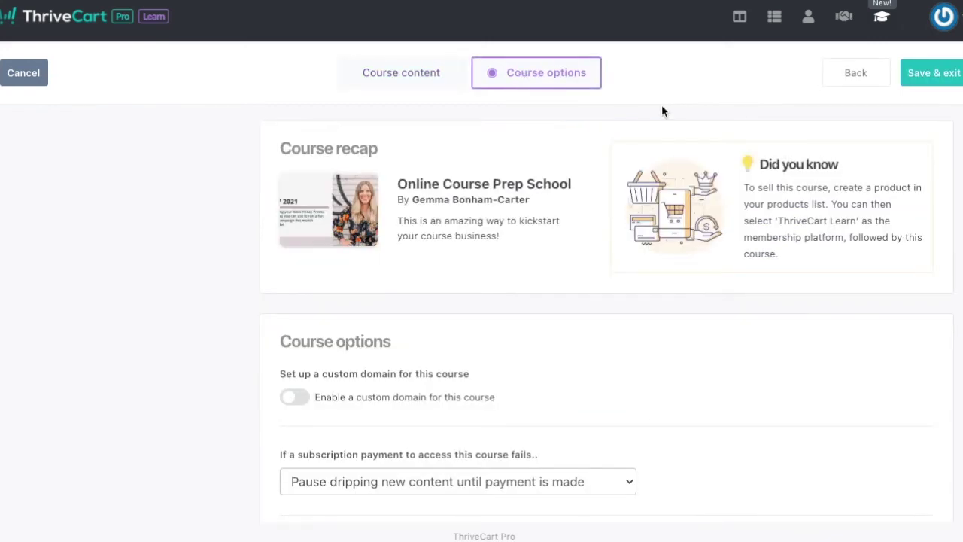
pyautogui.scroll(-4, 699, 397)
pyautogui.scroll(-1, 787, 376)
pyautogui.scroll(5, 801, 369)
# Step: Try to enable a custom domain for the course, review the Learn+ offer and decline the upgrade
pyautogui.click(304, 405)
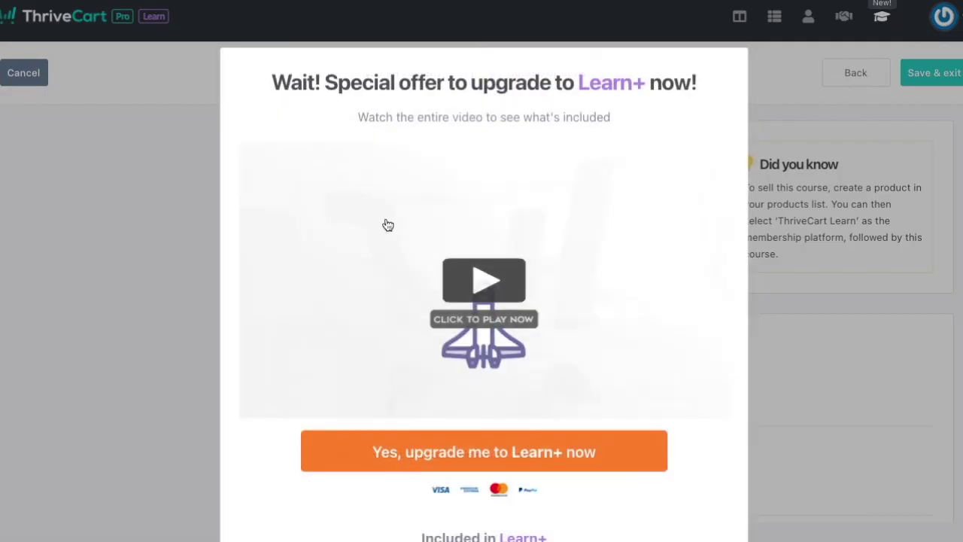
pyautogui.scroll(-5, 675, 358)
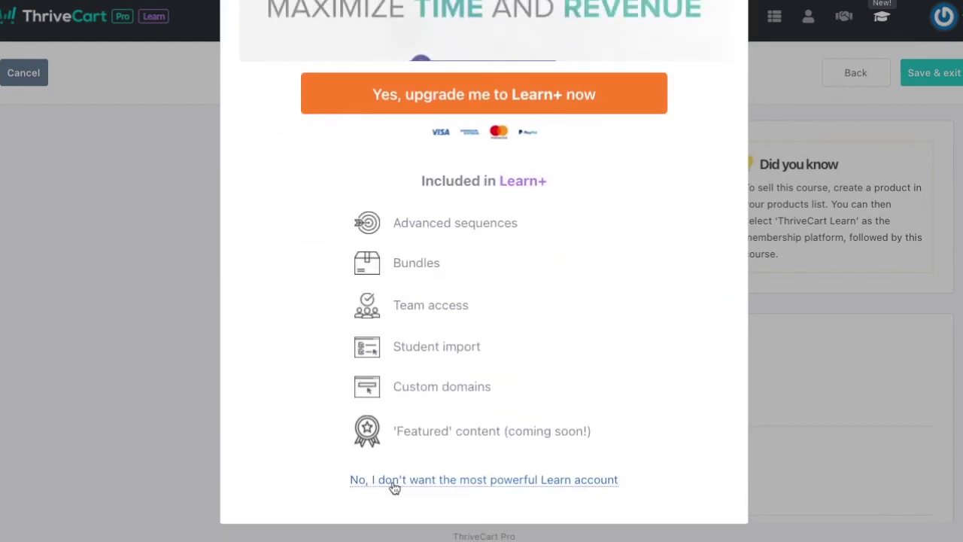
pyautogui.scroll(-1, 392, 485)
pyautogui.scroll(5, 390, 484)
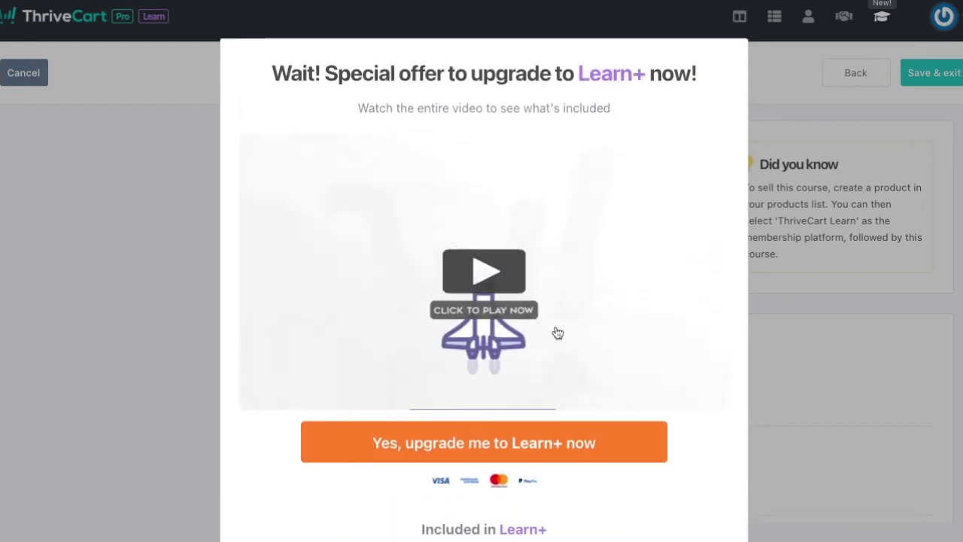
pyautogui.scroll(-5, 618, 471)
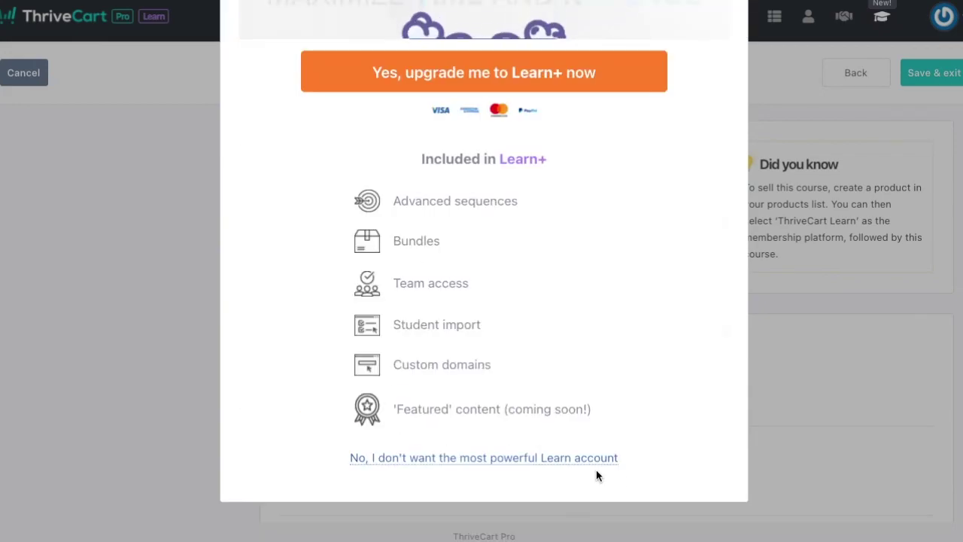
pyautogui.click(453, 457)
# Step: Examine the available choices for what happens when a subscription payment for the course fails
pyautogui.scroll(-3, 243, 512)
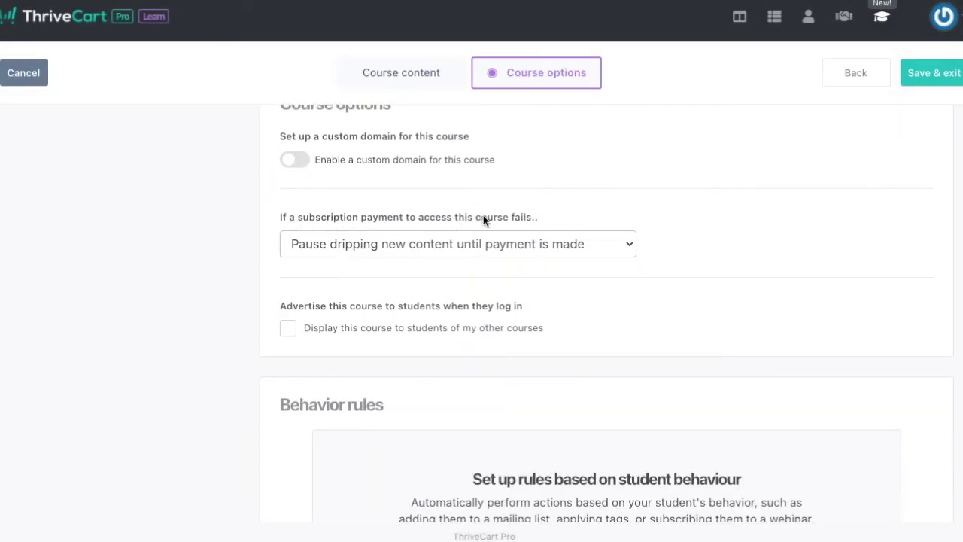
pyautogui.click(483, 242)
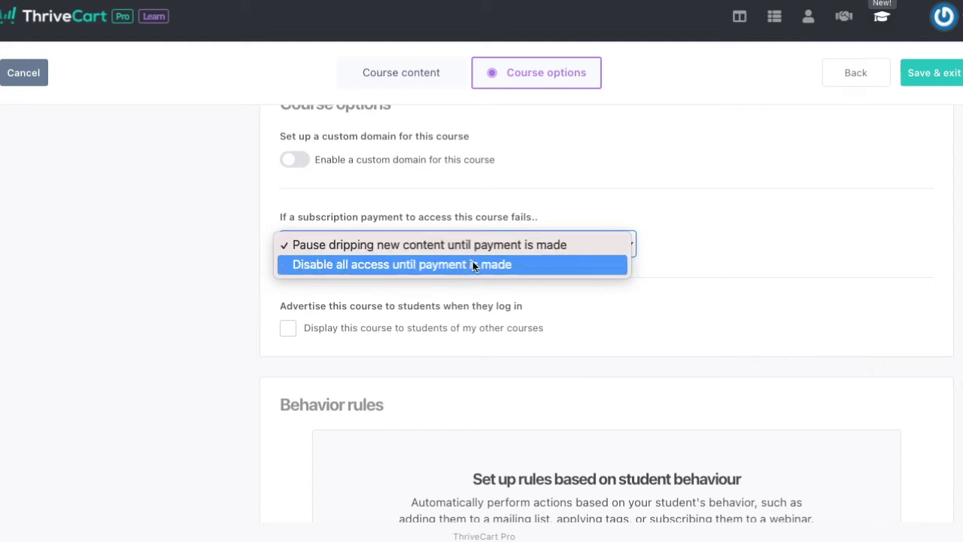
pyautogui.click(855, 274)
pyautogui.scroll(-1, 504, 300)
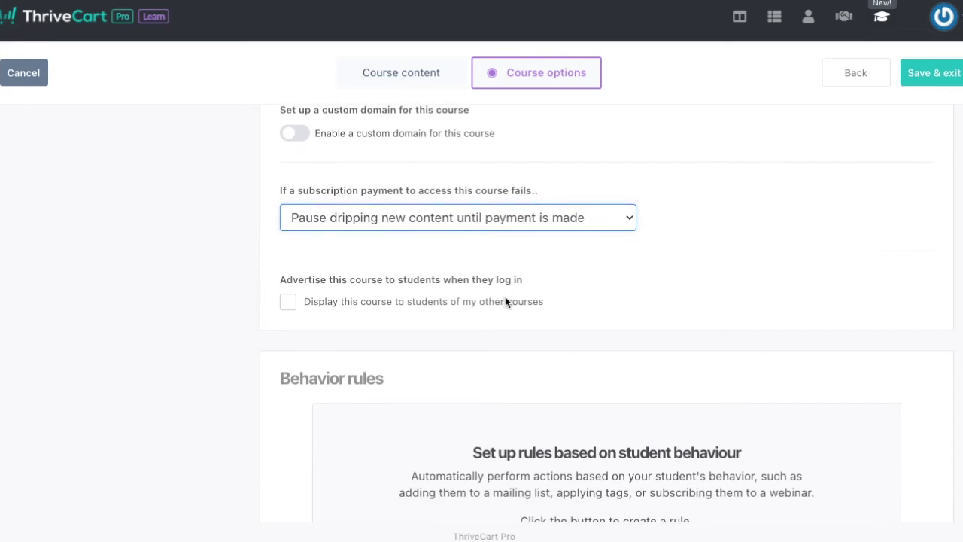
# Step: Turn on displaying this course to students of other courses, view the sales page field, and turn it off again
pyautogui.scroll(-2, 715, 312)
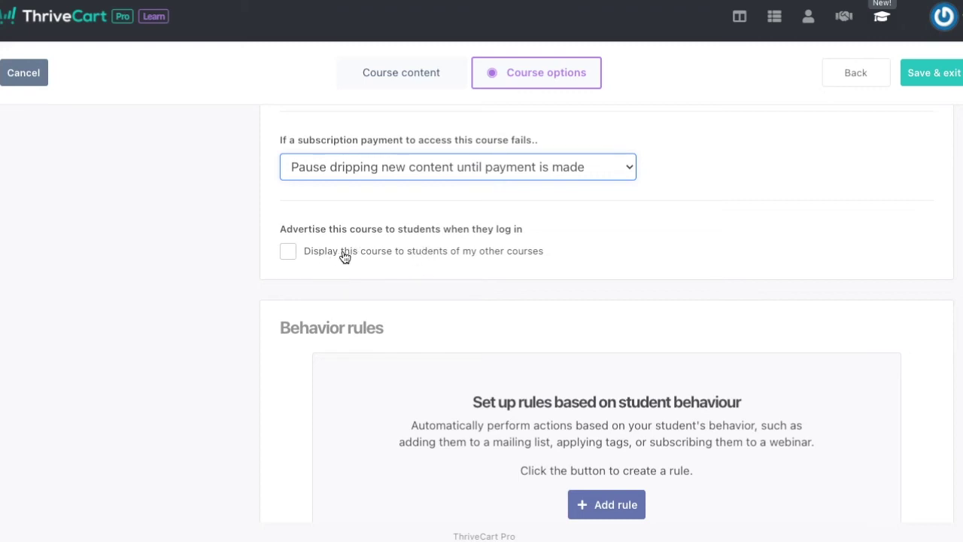
pyautogui.click(290, 253)
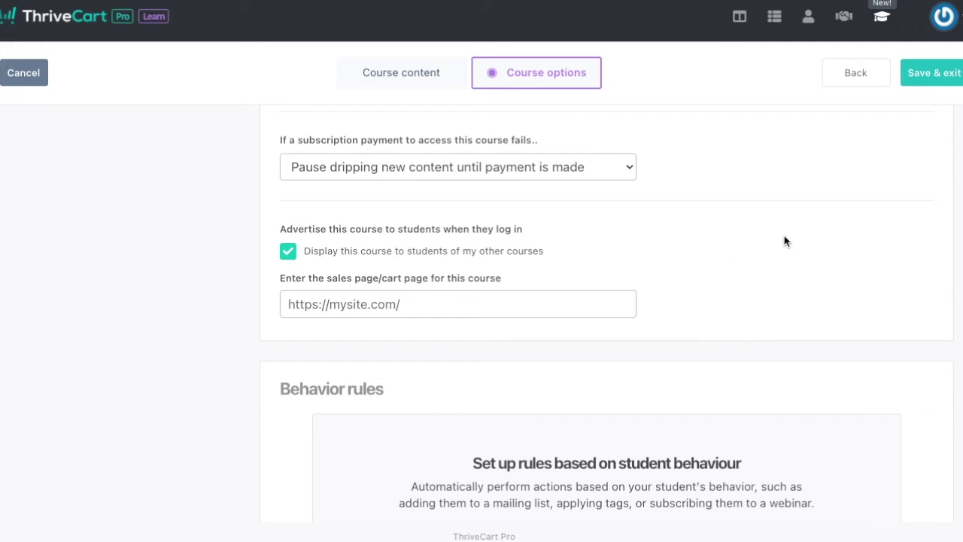
pyautogui.click(349, 300)
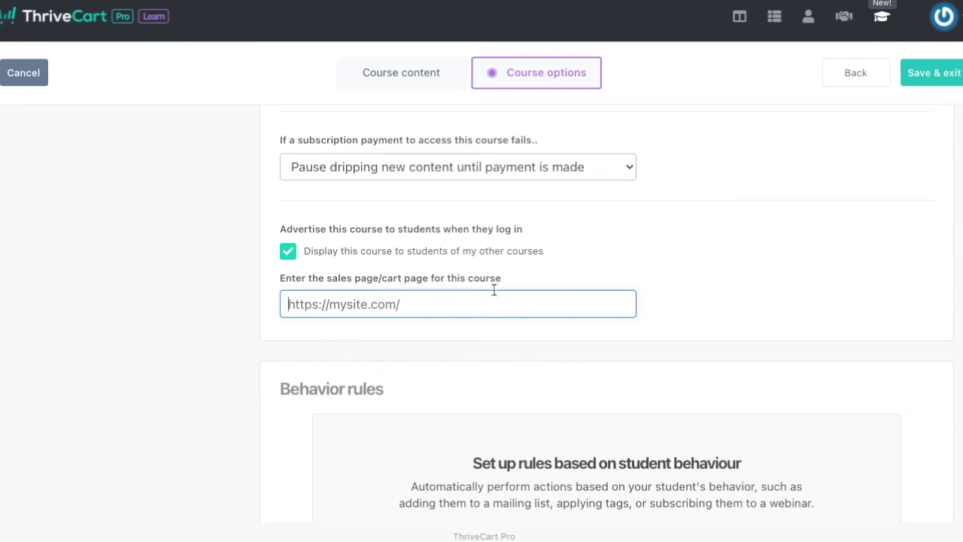
pyautogui.click(289, 251)
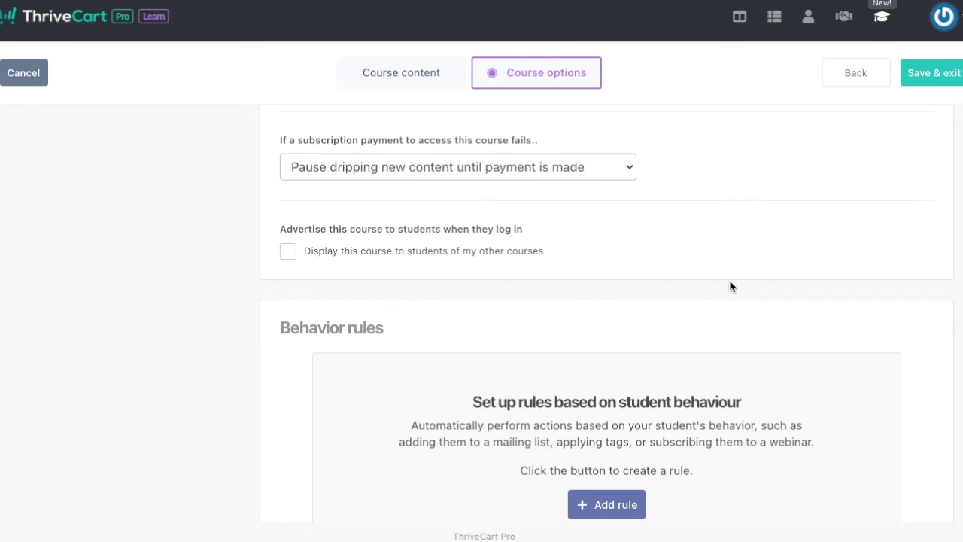
# Step: Start a behavior rule that uses ActiveCampaign when a student gets access to this course
pyautogui.scroll(-2, 730, 283)
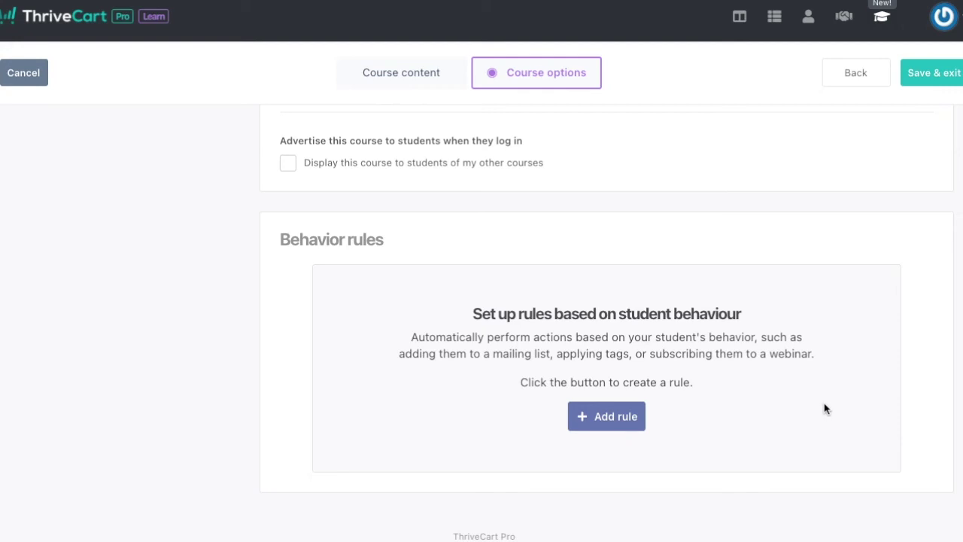
pyautogui.click(600, 419)
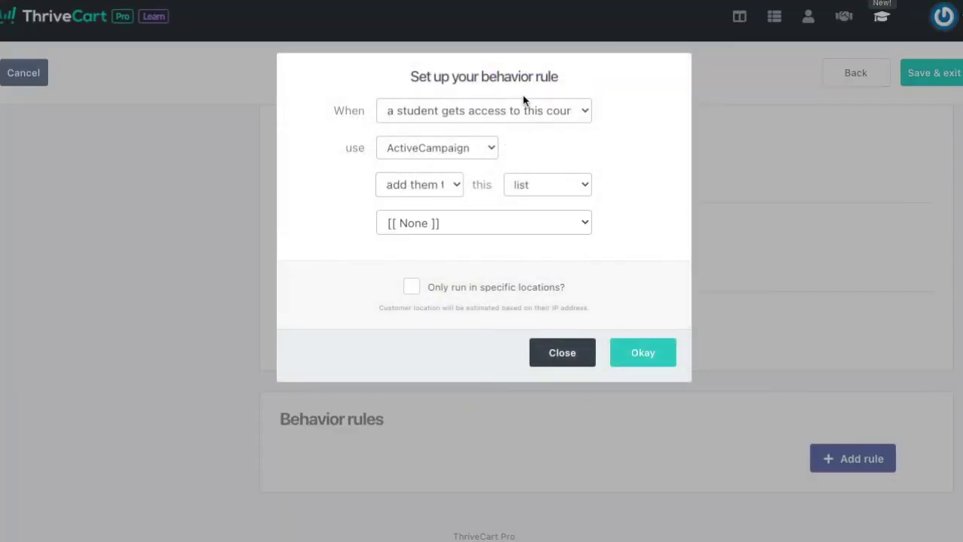
pyautogui.click(506, 114)
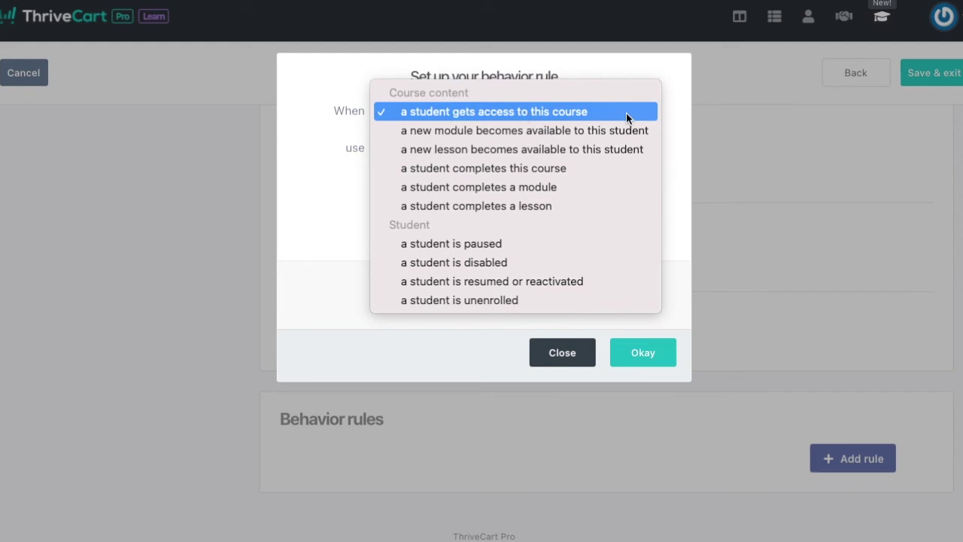
pyautogui.click(534, 112)
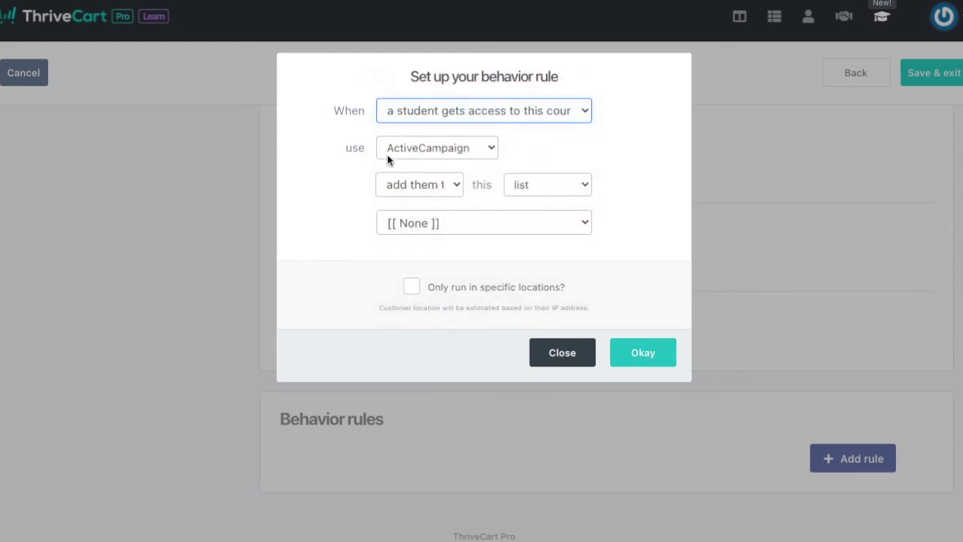
pyautogui.click(477, 149)
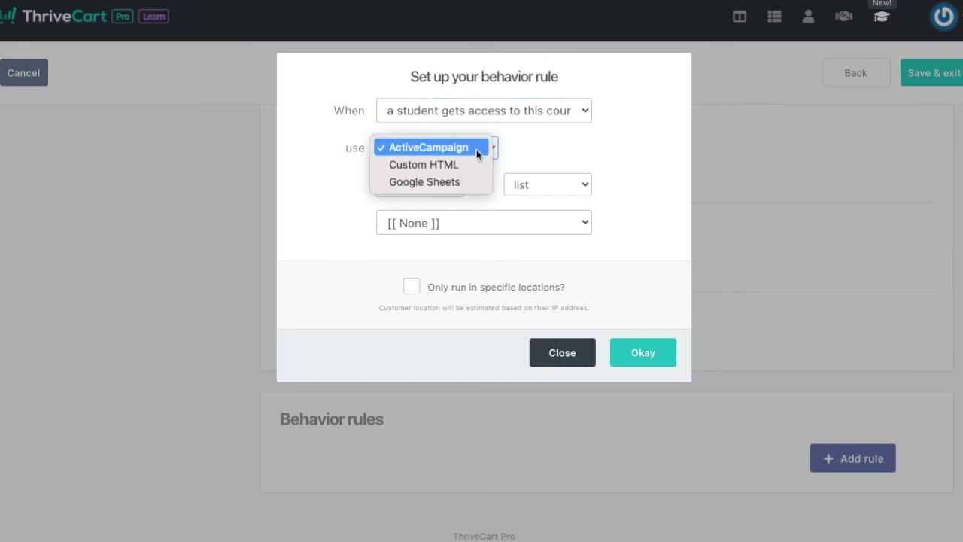
pyautogui.click(576, 153)
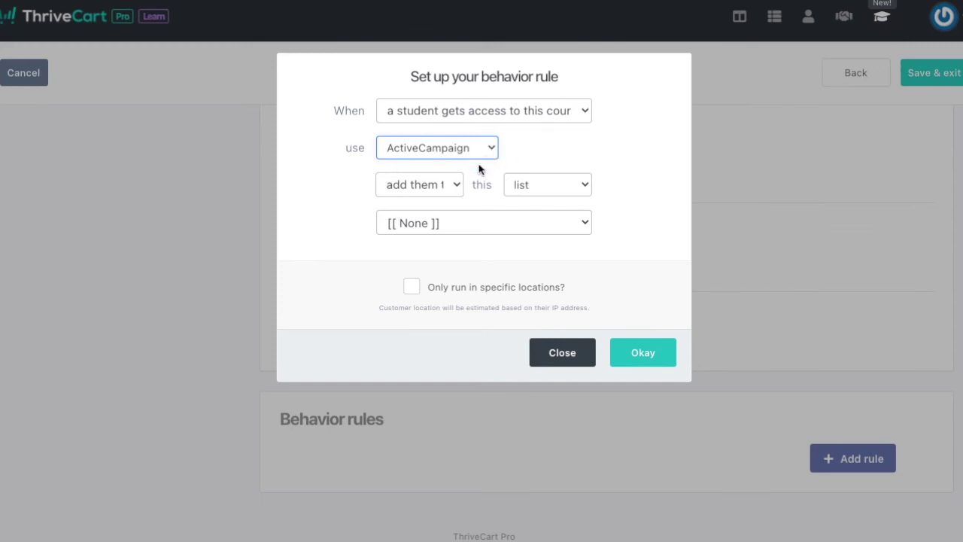
# Step: Set the rule's action to add students to the "GBC Subscriber" list
pyautogui.click(414, 189)
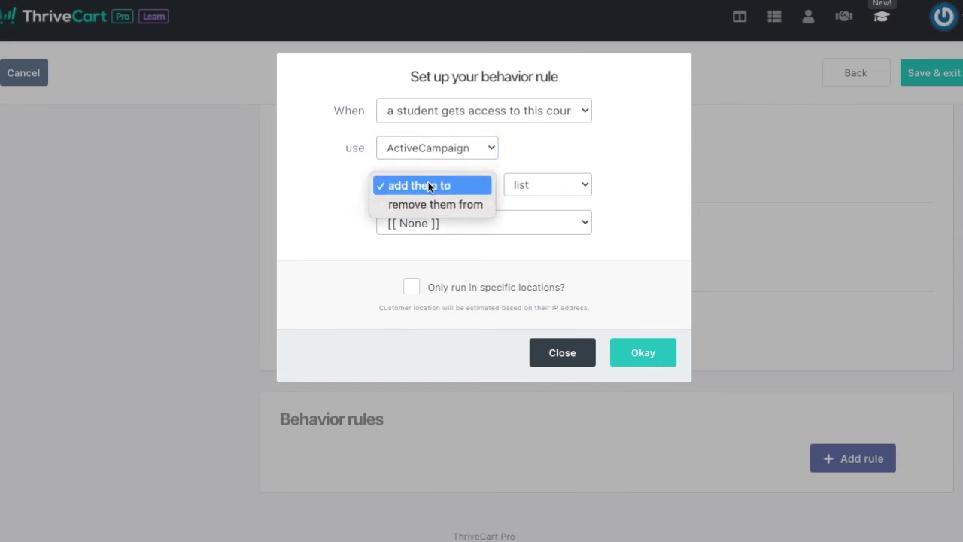
pyautogui.click(429, 189)
pyautogui.click(548, 186)
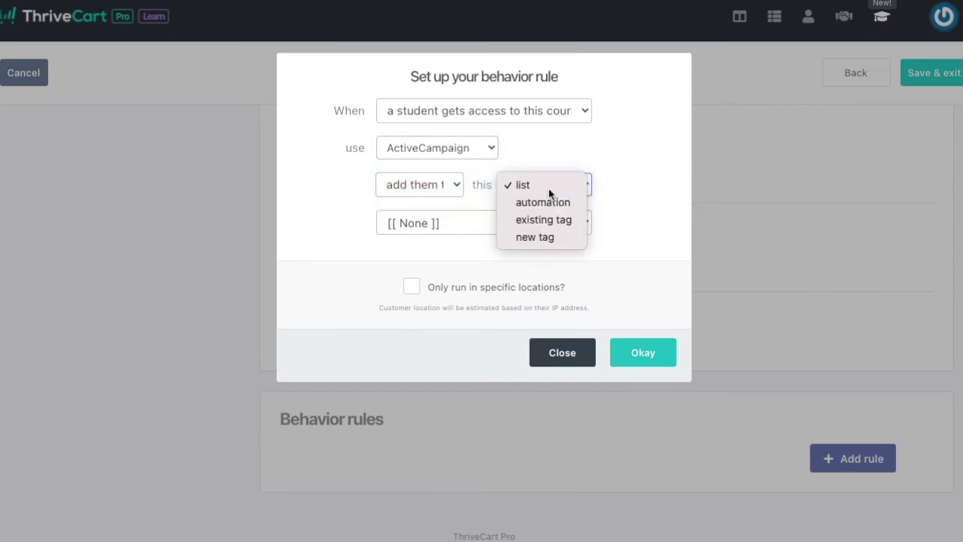
pyautogui.click(549, 191)
pyautogui.click(452, 229)
pyautogui.click(456, 243)
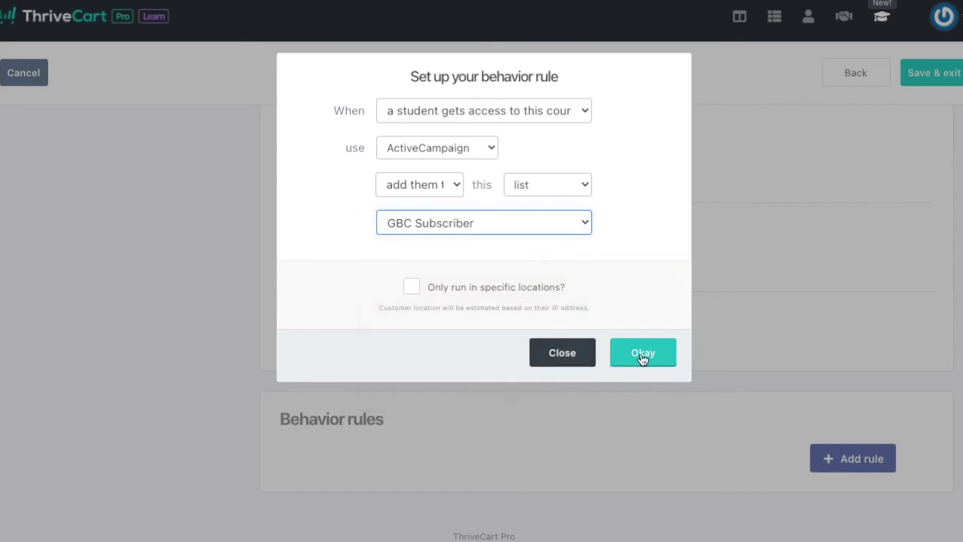
# Step: Change the behavior rule's trigger to "a student completes this course"
pyautogui.click(510, 111)
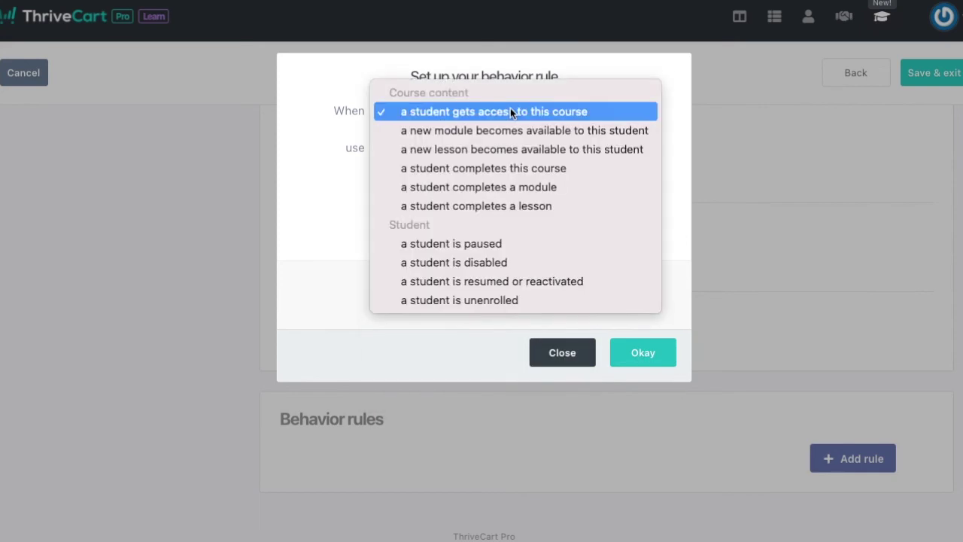
pyautogui.click(554, 171)
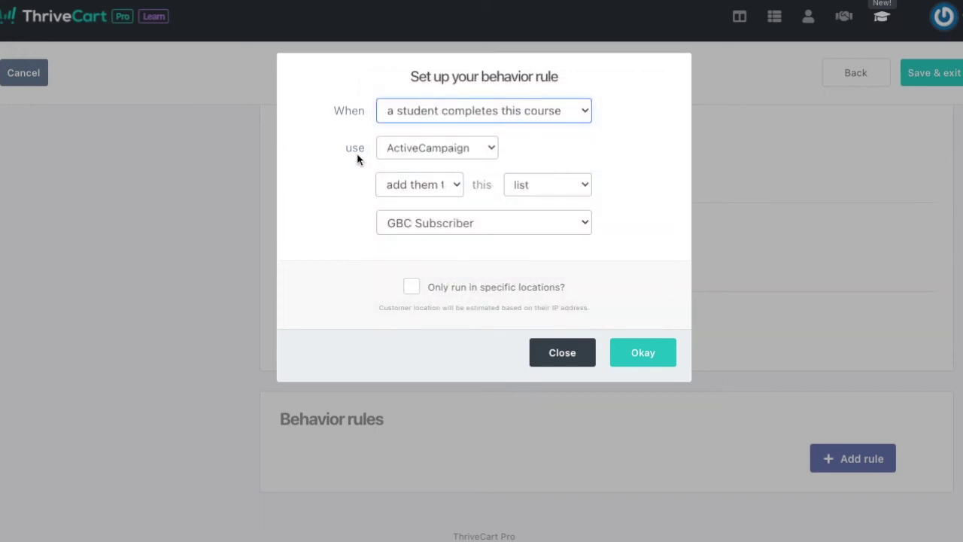
# Step: Change the behavior rule's action from adding students to a list to adding them to a new tag
pyautogui.click(564, 186)
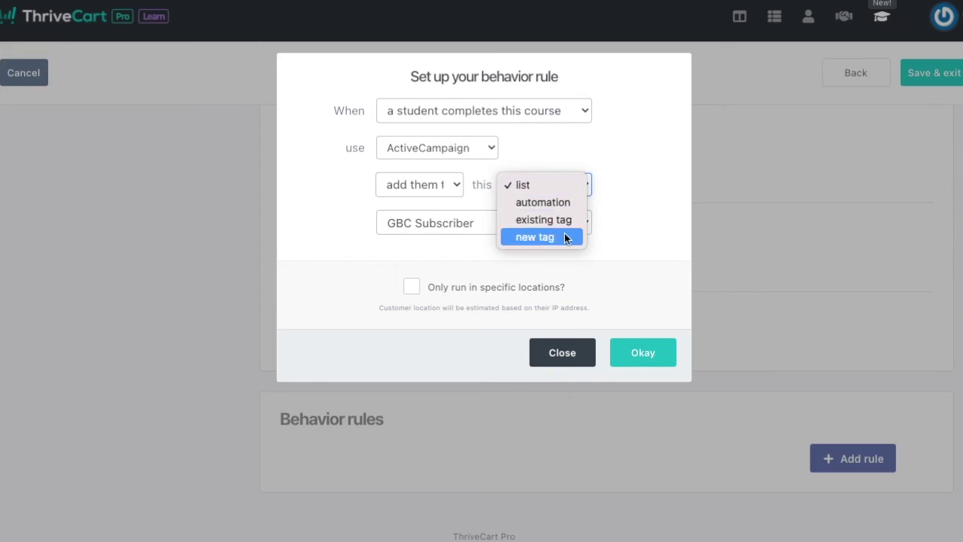
pyautogui.click(554, 238)
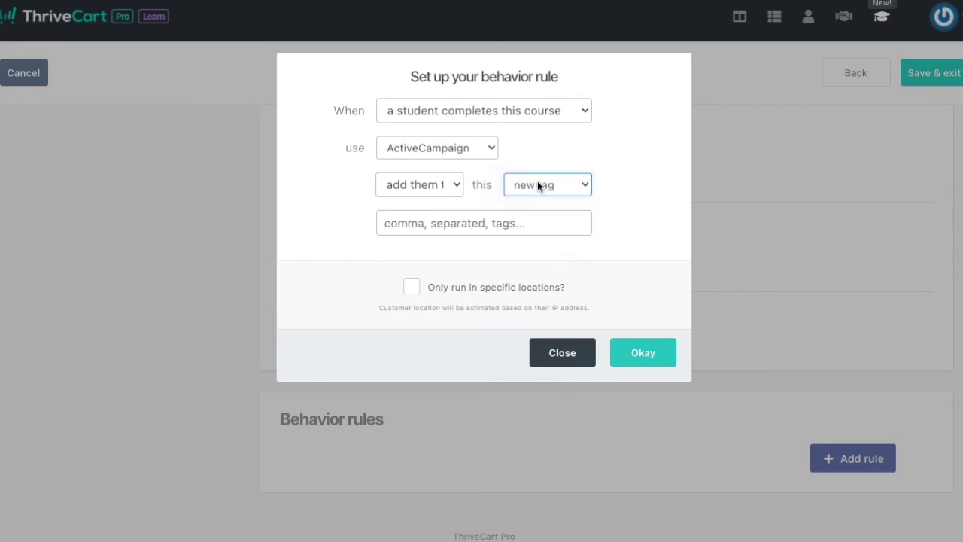
pyautogui.click(443, 221)
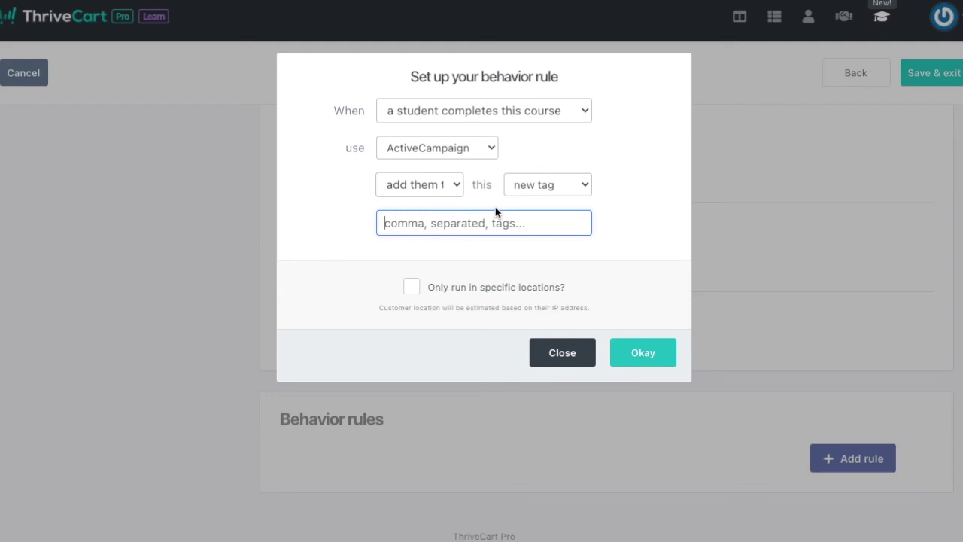
# Step: Review the available triggers and set the behavior rule to run when a student gets access to this course
pyautogui.click(523, 110)
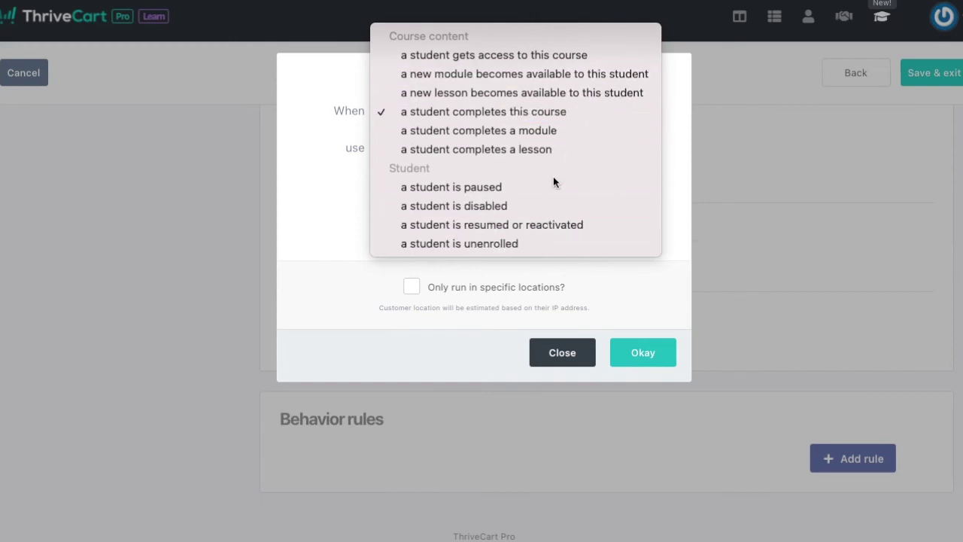
pyautogui.click(276, 192)
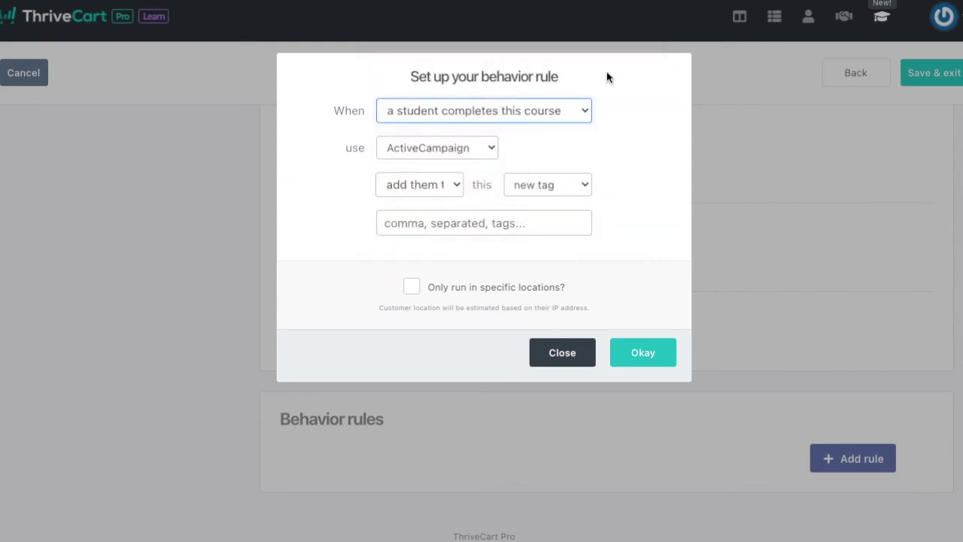
pyautogui.click(465, 111)
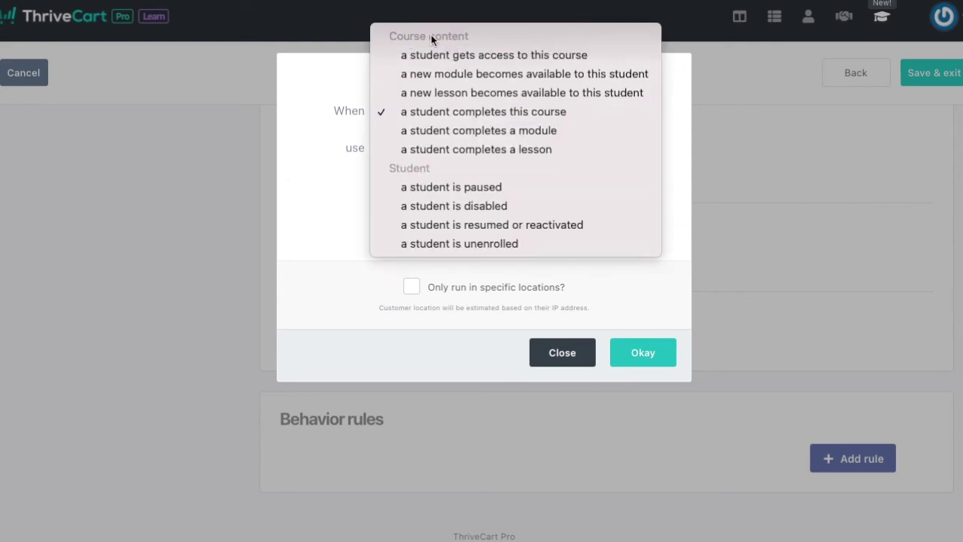
pyautogui.click(498, 57)
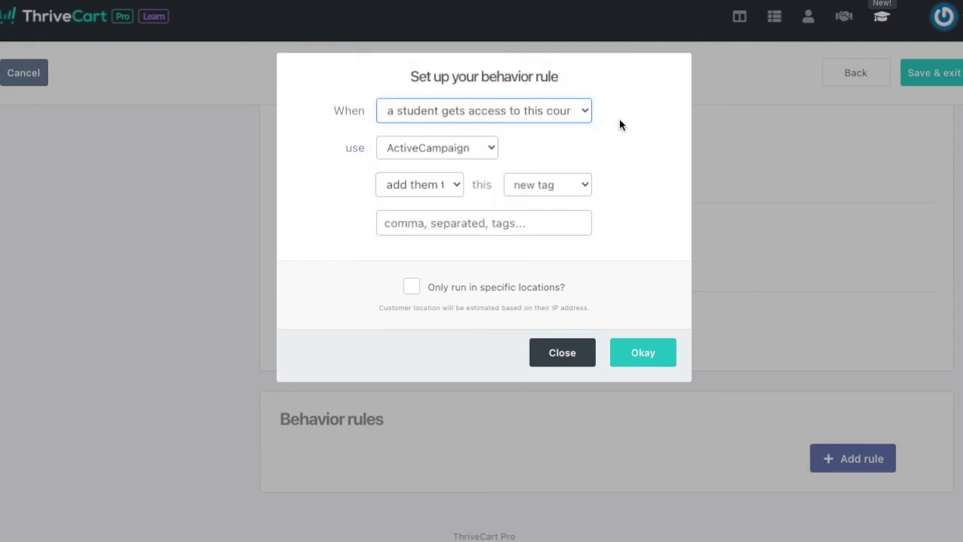
# Step: Try Custom HTML as the rule's integration and switch it to Google Sheets, keeping the spreadsheet at "[[ None ]]"
pyautogui.click(457, 148)
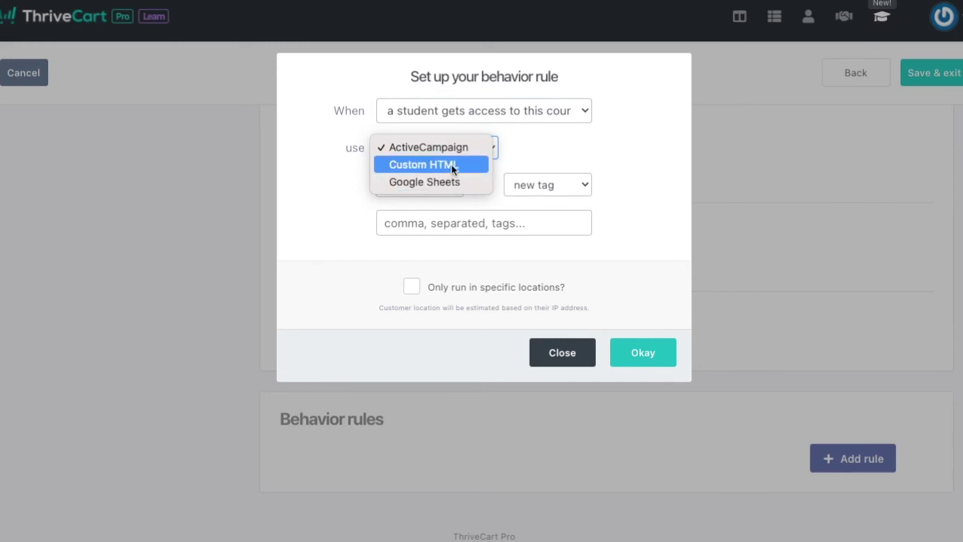
pyautogui.press('Escape')
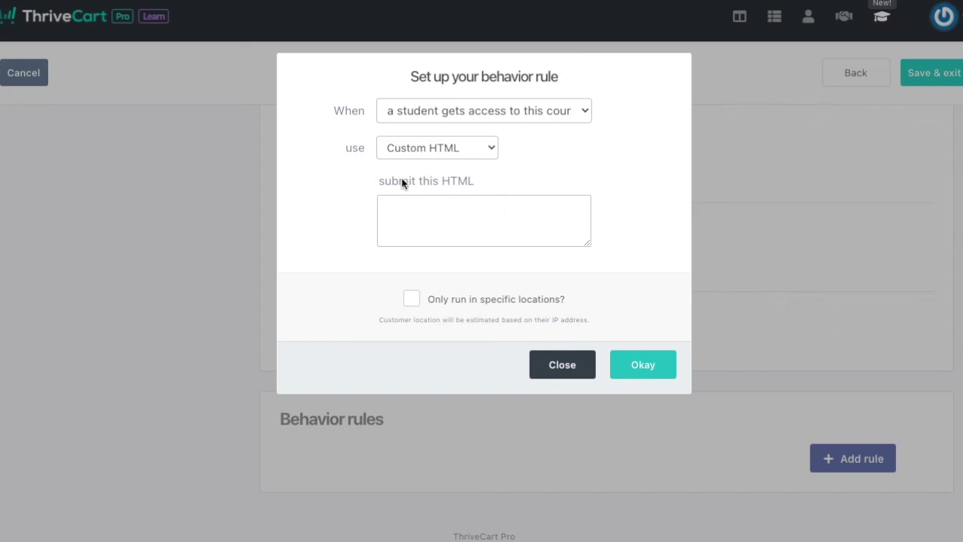
pyautogui.click(491, 148)
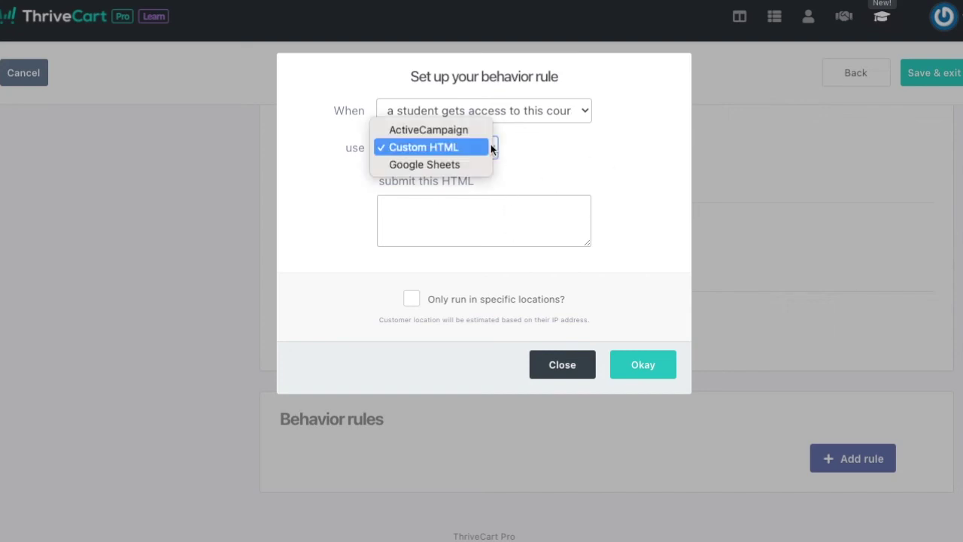
pyautogui.click(392, 165)
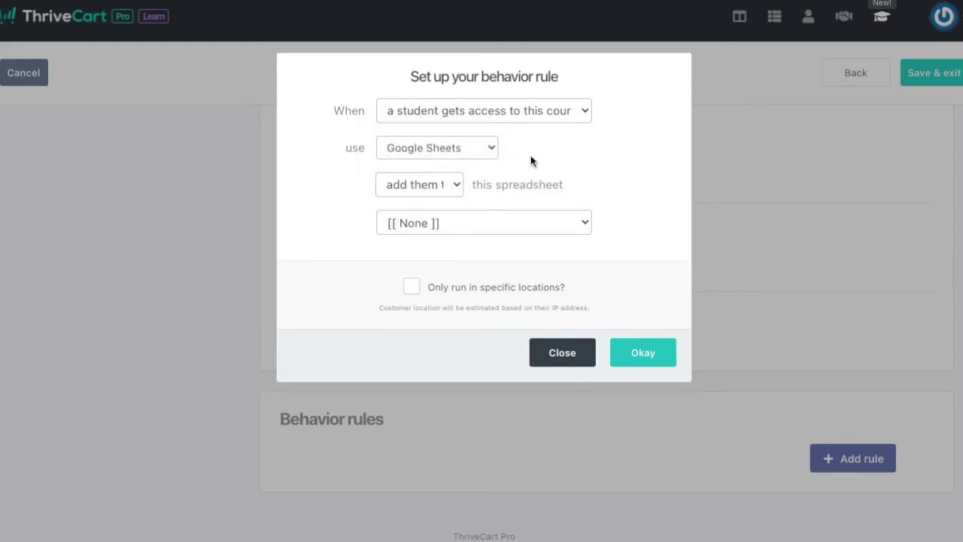
pyautogui.click(439, 224)
pyautogui.click(648, 173)
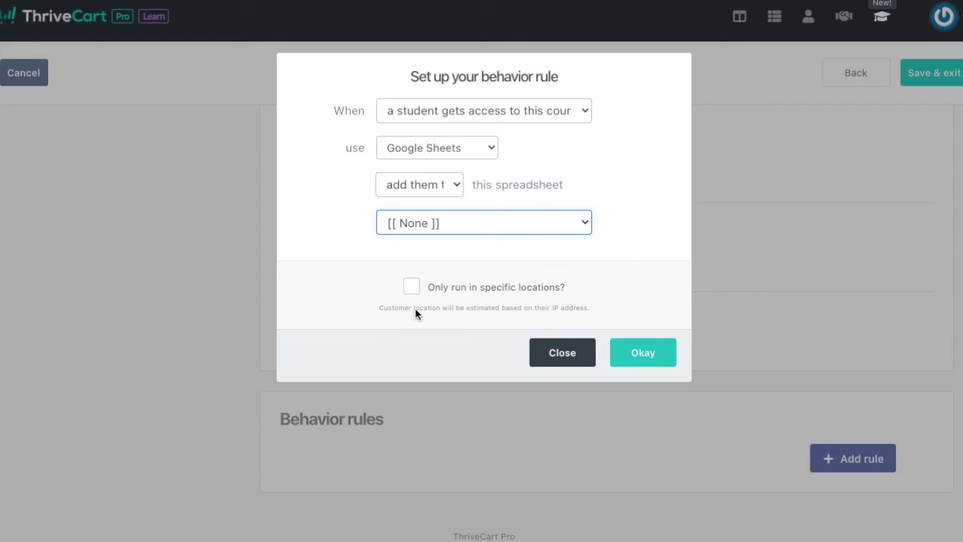
# Step: Close the behavior rule setup and save and exit the course
pyautogui.click(580, 354)
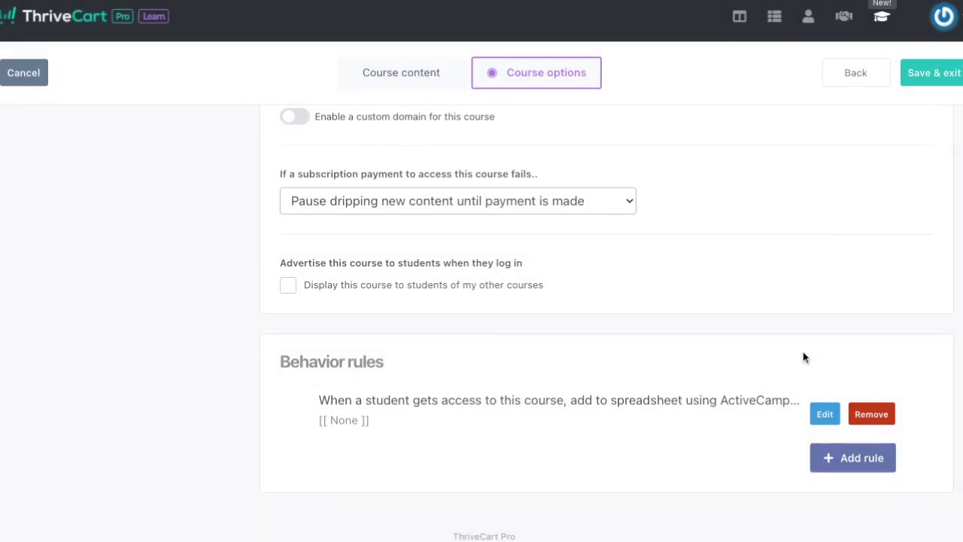
pyautogui.scroll(5, 712, 477)
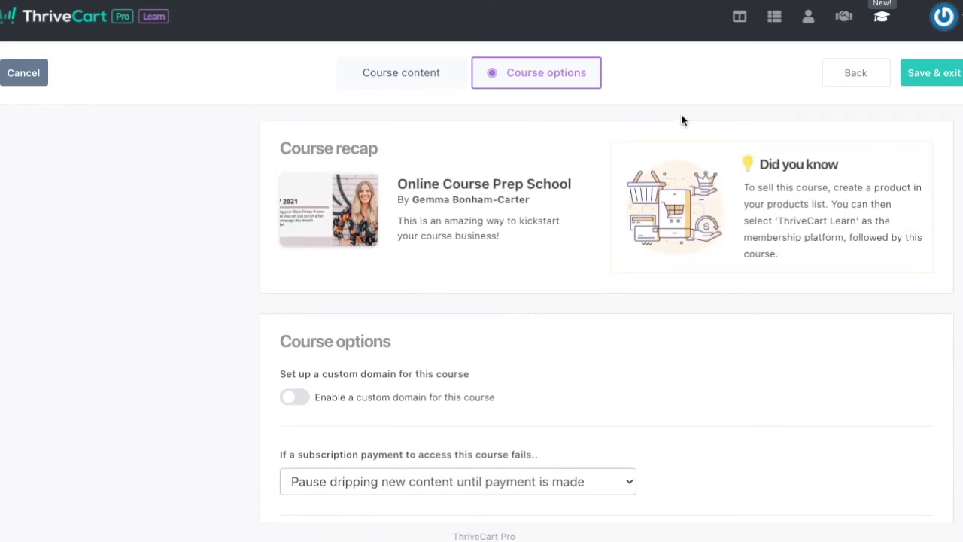
pyautogui.click(923, 69)
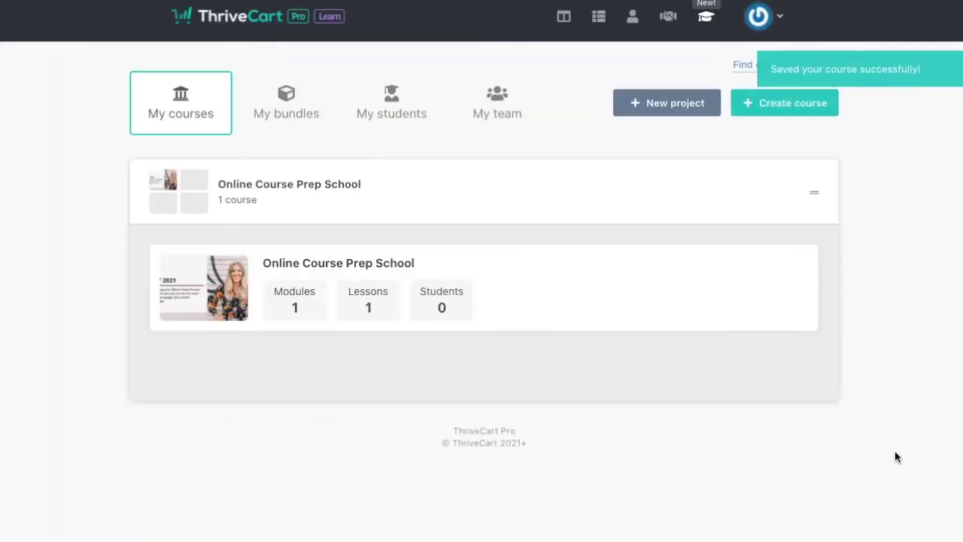
# Step: Copy the quick link of the Online Course Prep School course and view the student account creation page it leads to
pyautogui.moveTo(269, 266)
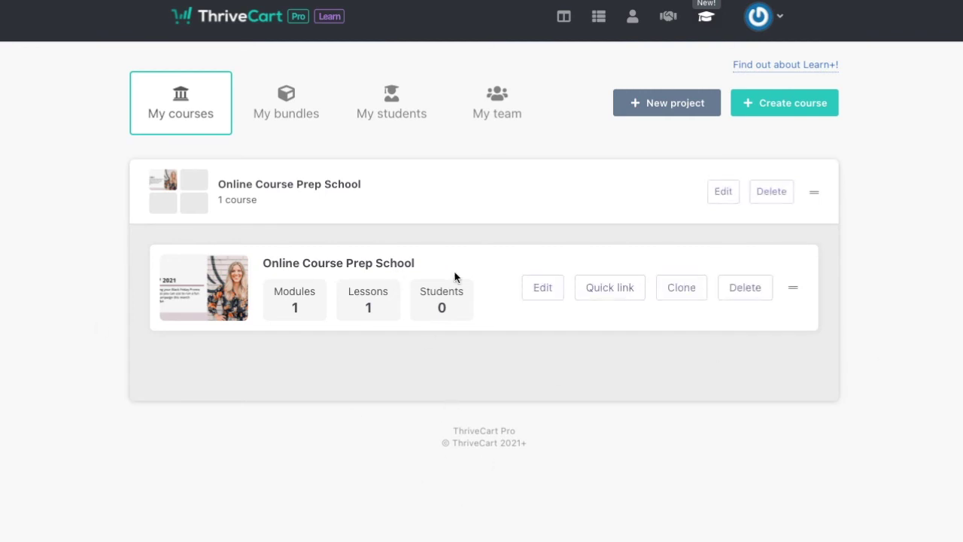
pyautogui.click(602, 295)
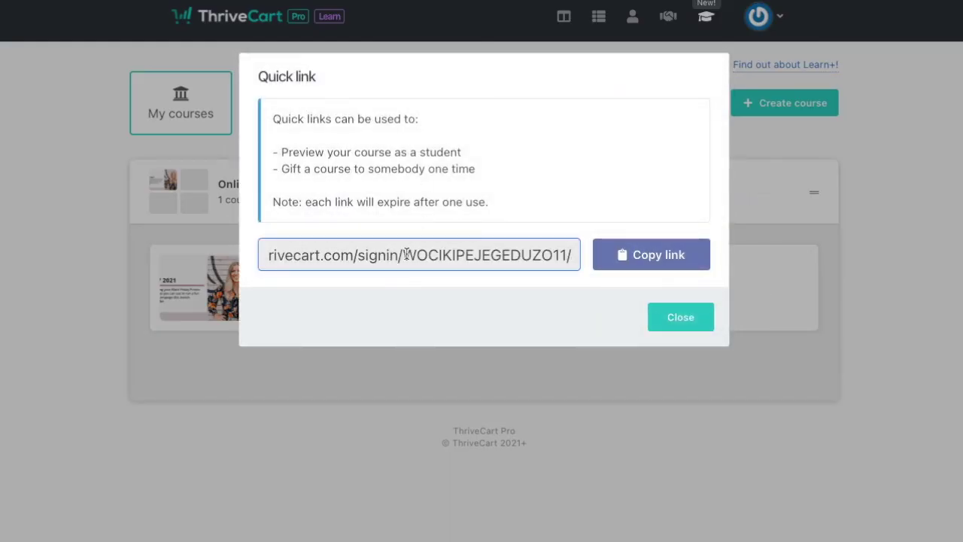
pyautogui.click(643, 254)
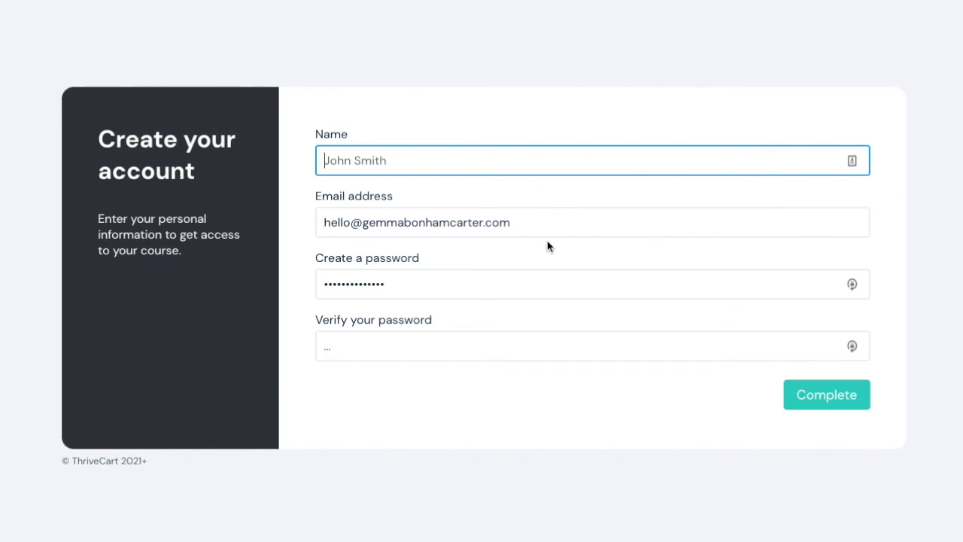
pyautogui.click(820, 394)
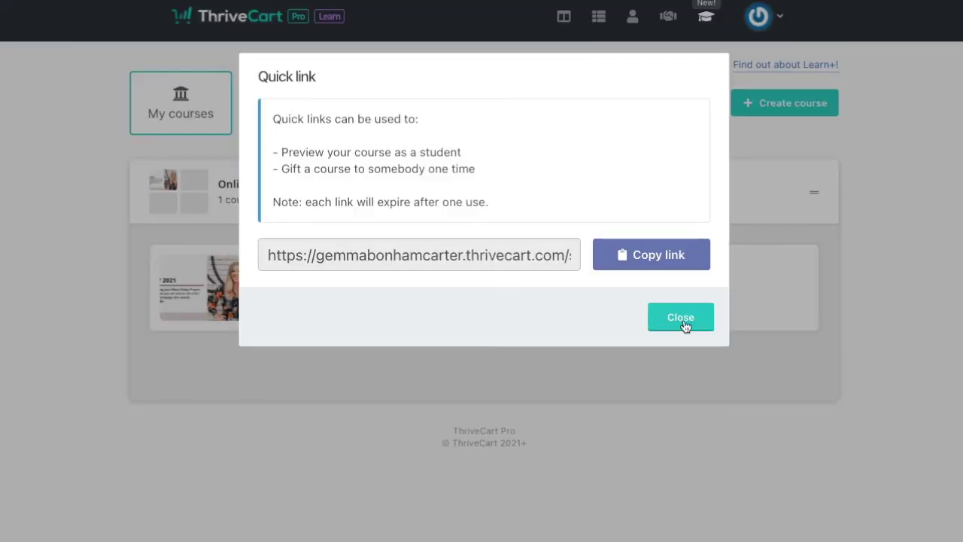
pyautogui.click(682, 321)
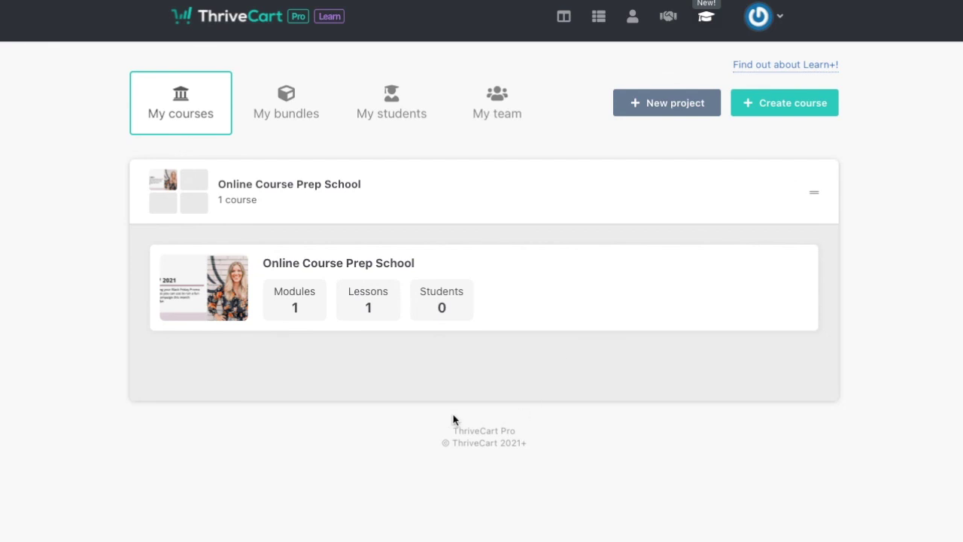
# Step: Examine the Learn+ upgrade offer and its included features, and decline the upgrade
pyautogui.moveTo(789, 272)
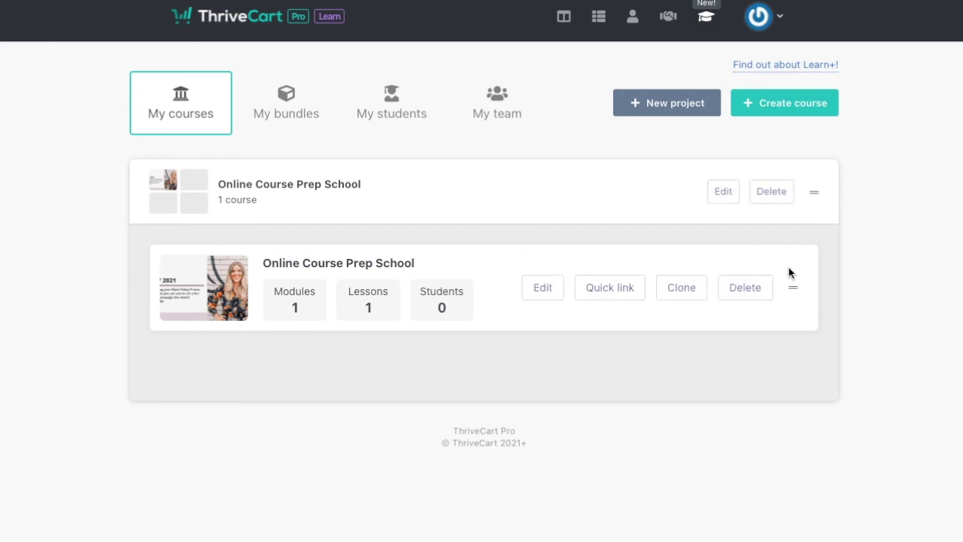
pyautogui.click(804, 66)
pyautogui.scroll(-3, 612, 314)
pyautogui.scroll(3, 619, 320)
pyautogui.scroll(-5, 695, 270)
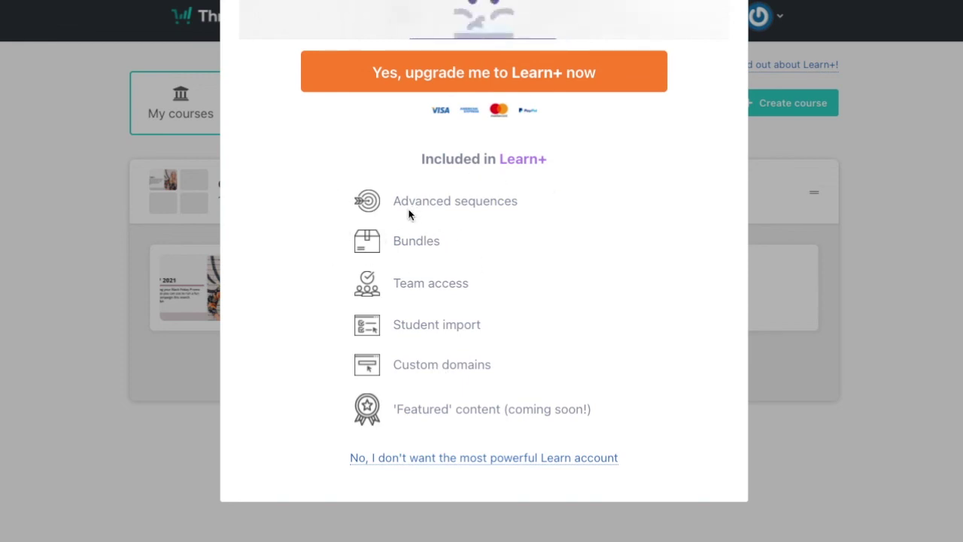
pyautogui.scroll(5, 524, 384)
pyautogui.scroll(-5, 525, 384)
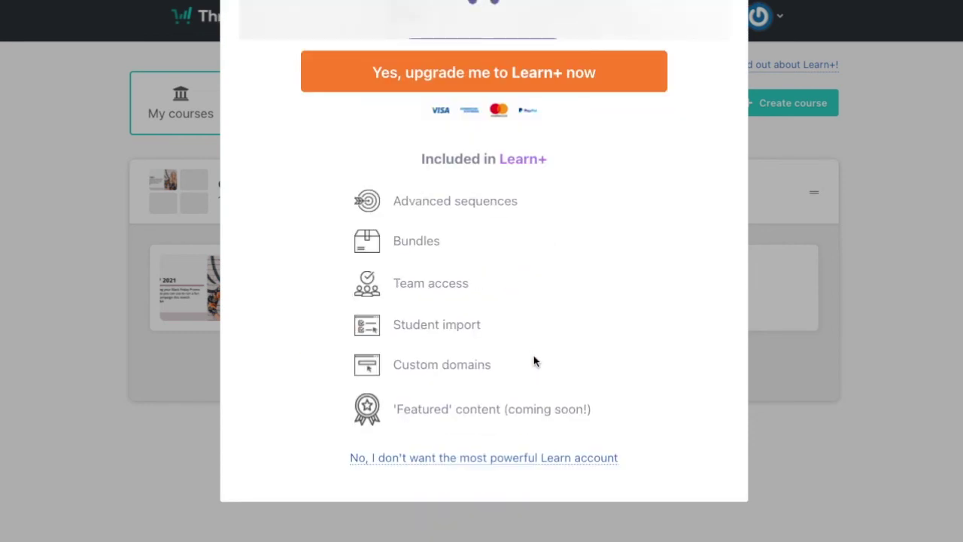
pyautogui.click(519, 460)
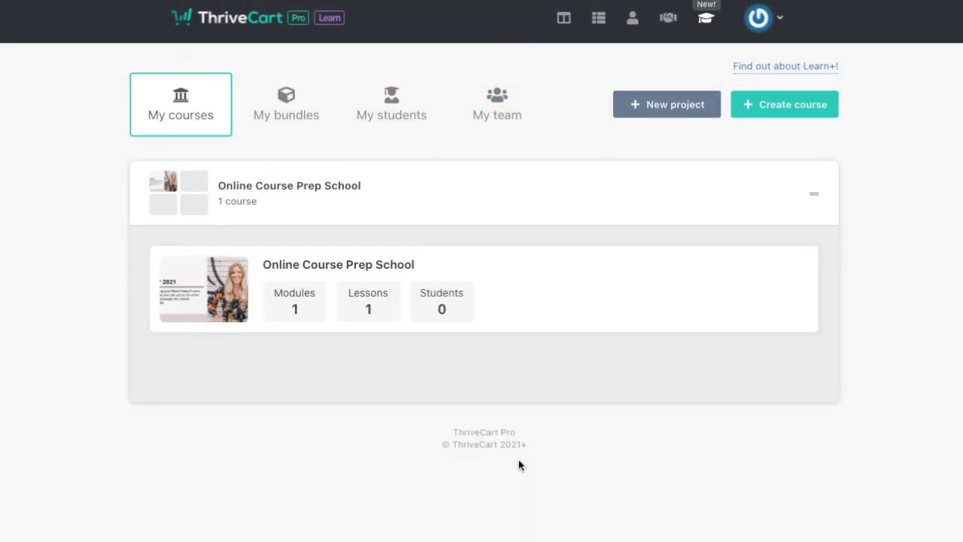